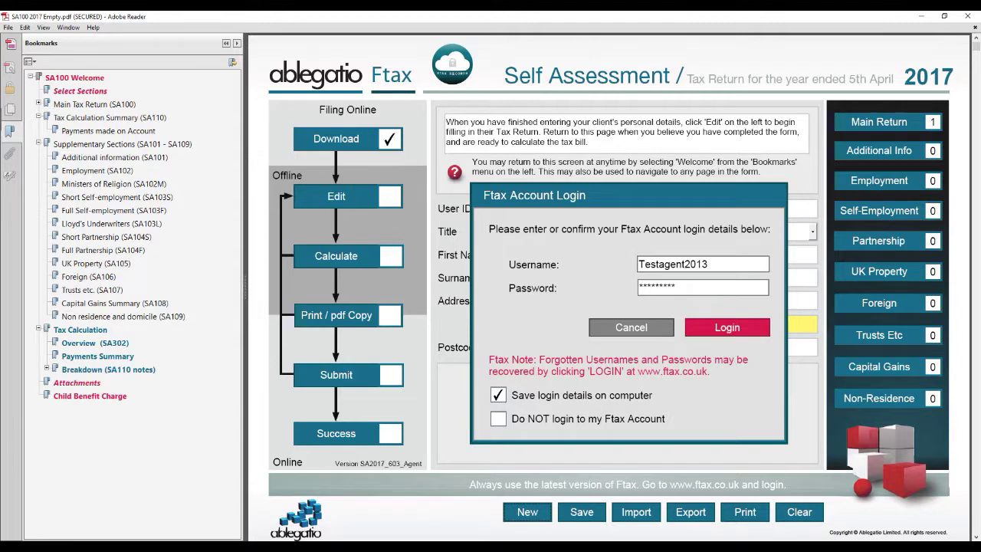
- Open the Ftax account login from the help options and log in with the saved account details
click(455, 171)
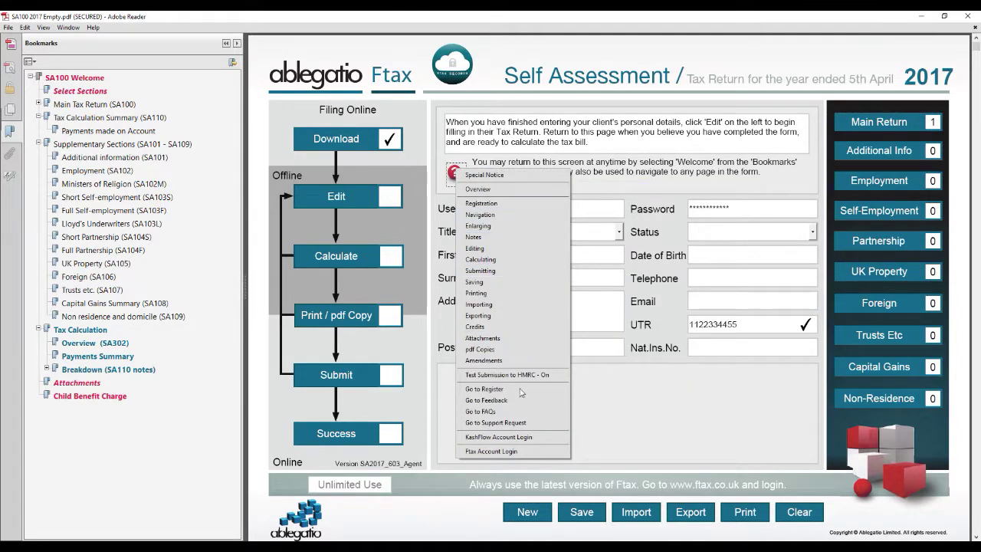
click(514, 452)
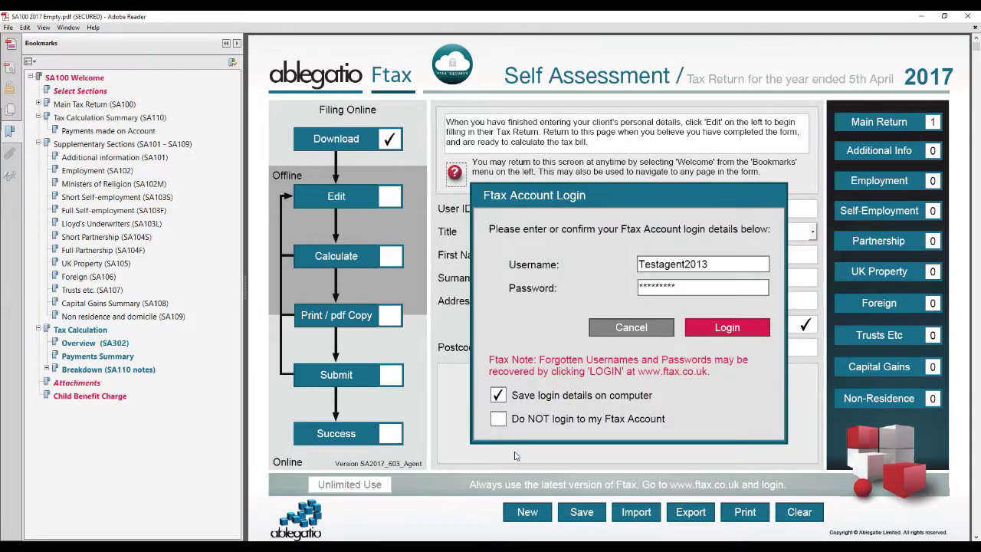
click(698, 329)
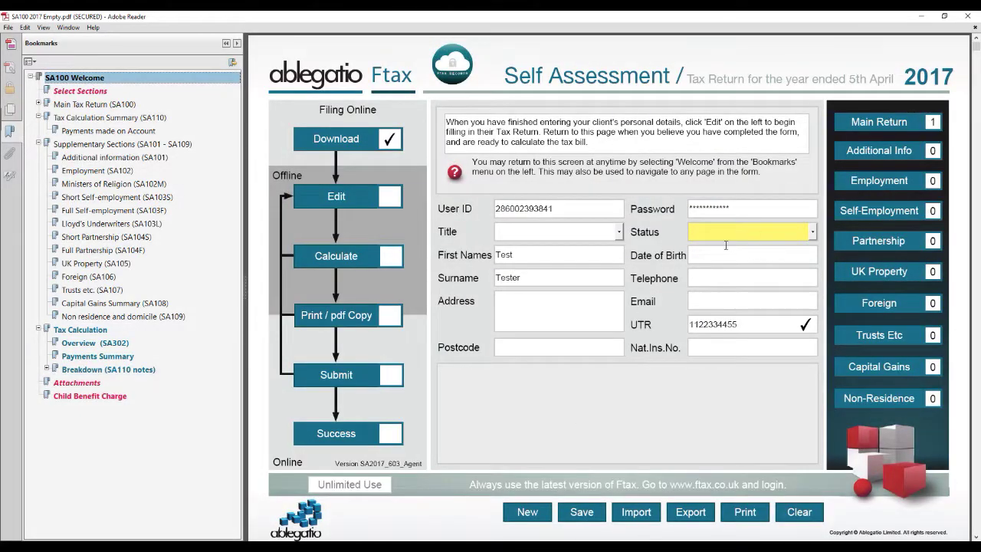
- Set the client's status to Single and start editing the 2017 tax return
click(810, 231)
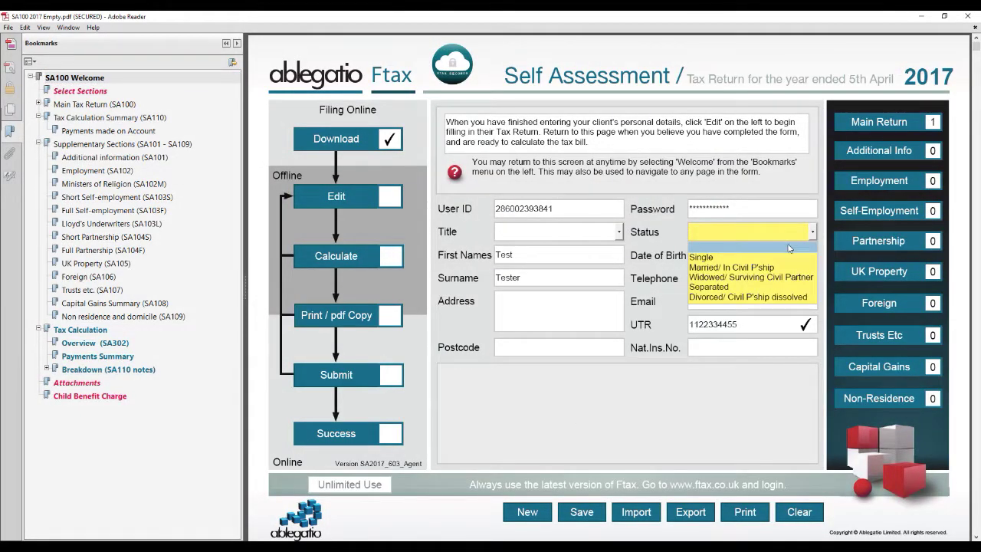
click(791, 259)
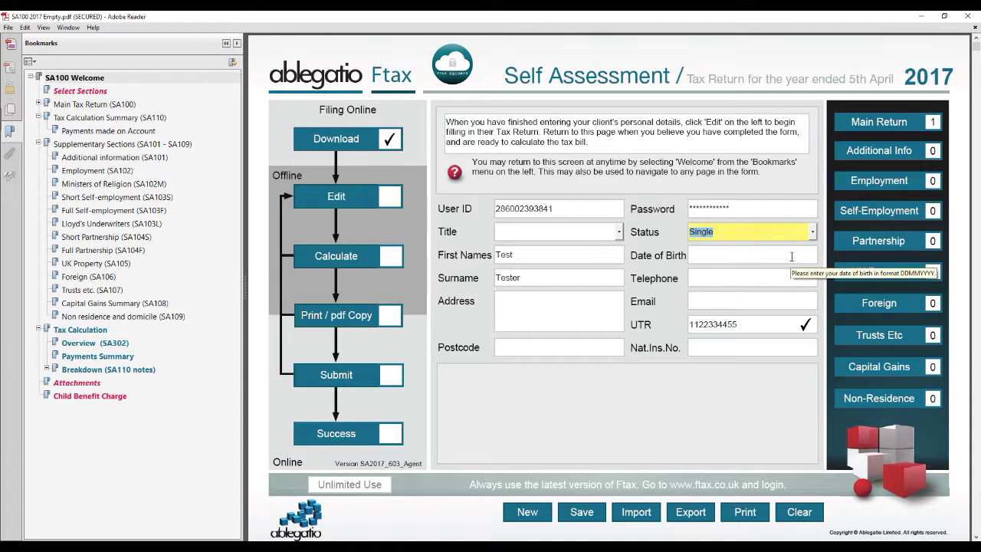
click(761, 397)
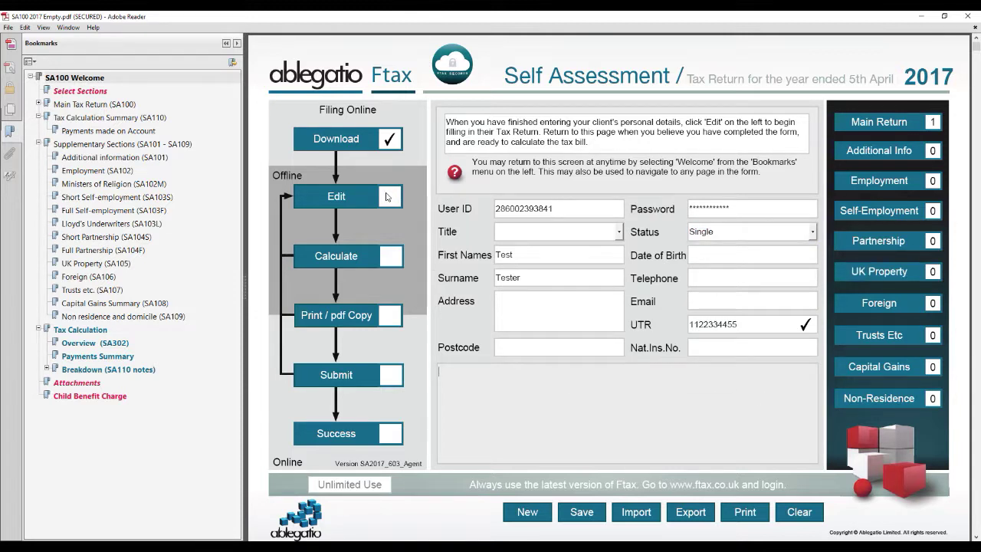
click(341, 197)
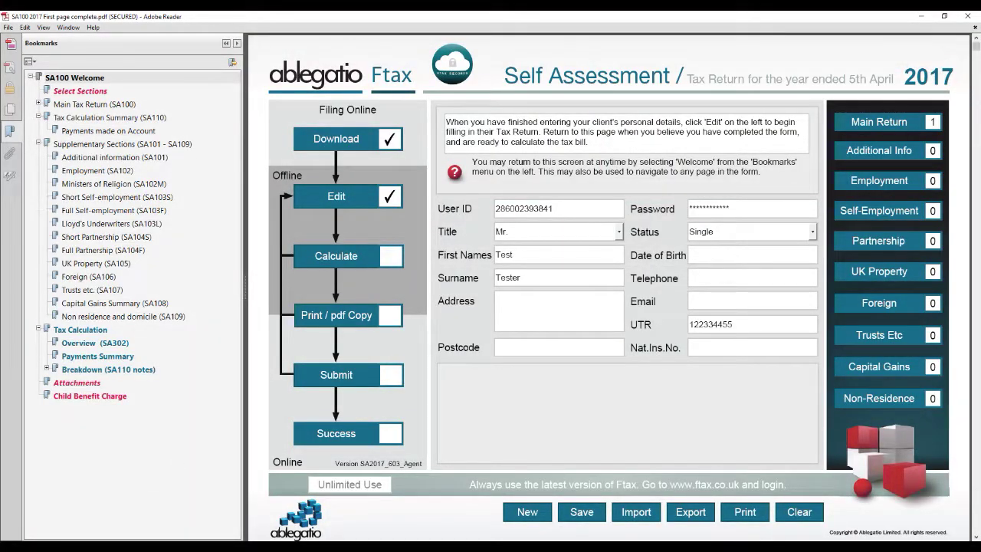
- Adjust the bookmarks pane width and examine the first page of the main tax return, including the personal details section
click(976, 536)
click(976, 537)
scroll(853, 500, down, 5)
scroll(622, 286, down, 7)
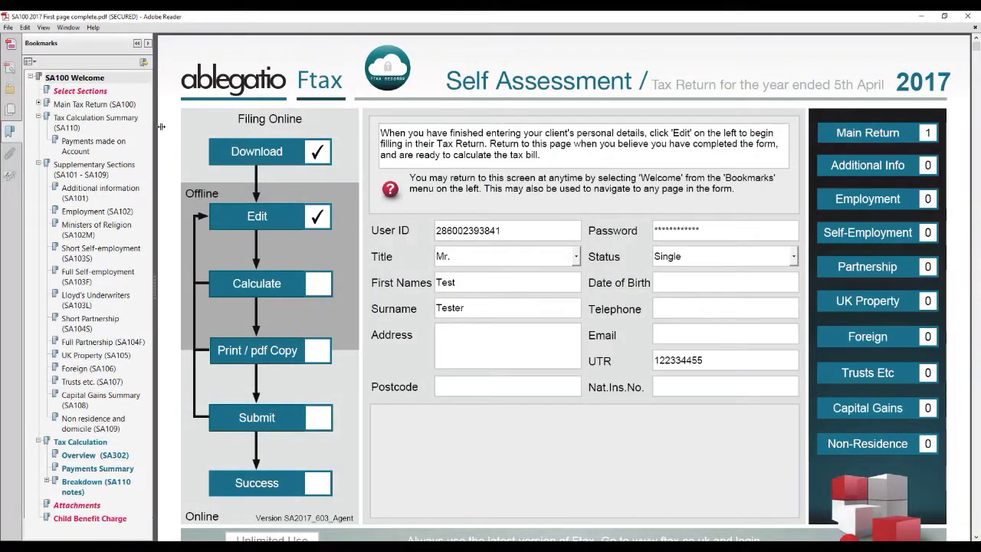
drag(161, 126, 252, 137)
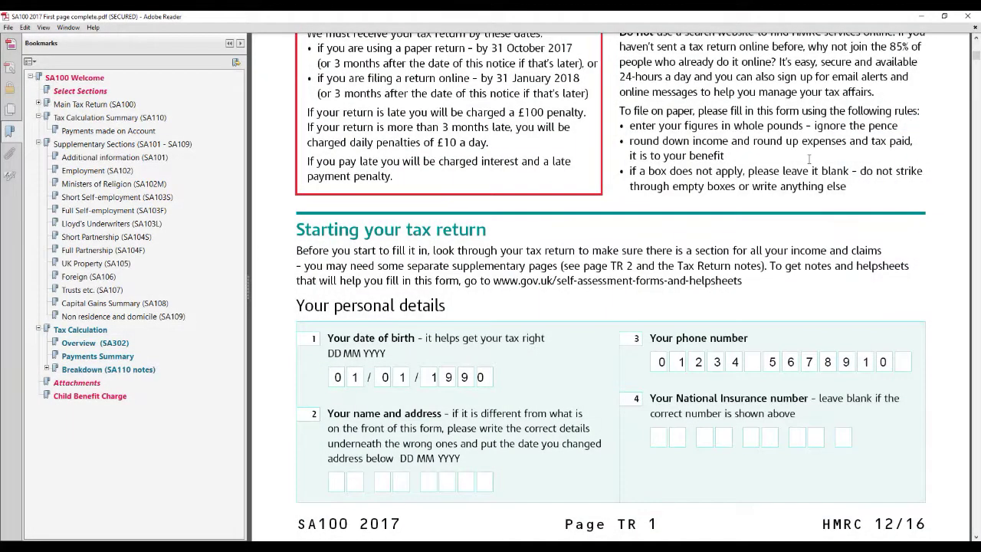
click(977, 48)
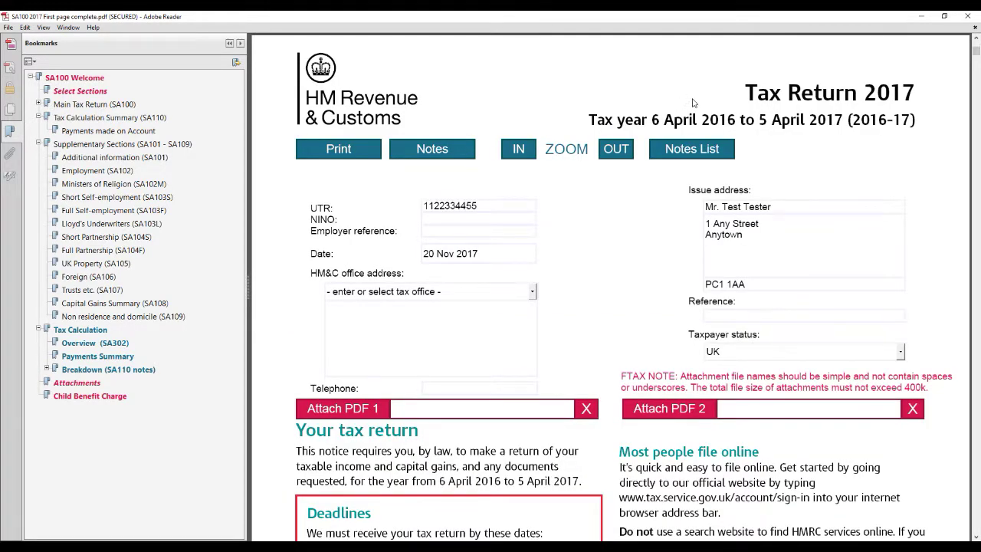
- Open the online notes for the main return and read the "How to fill in your tax return (2017)" document
click(431, 150)
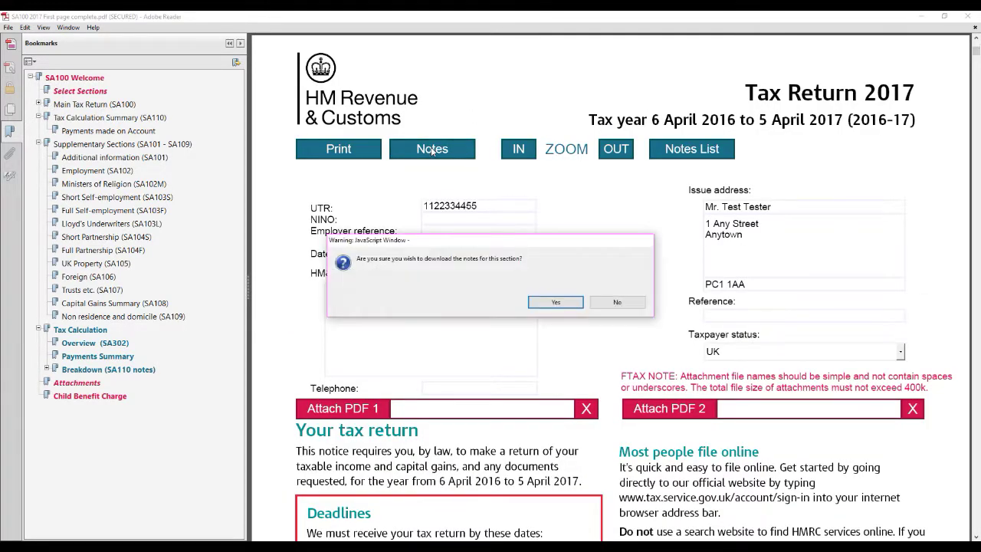
click(555, 302)
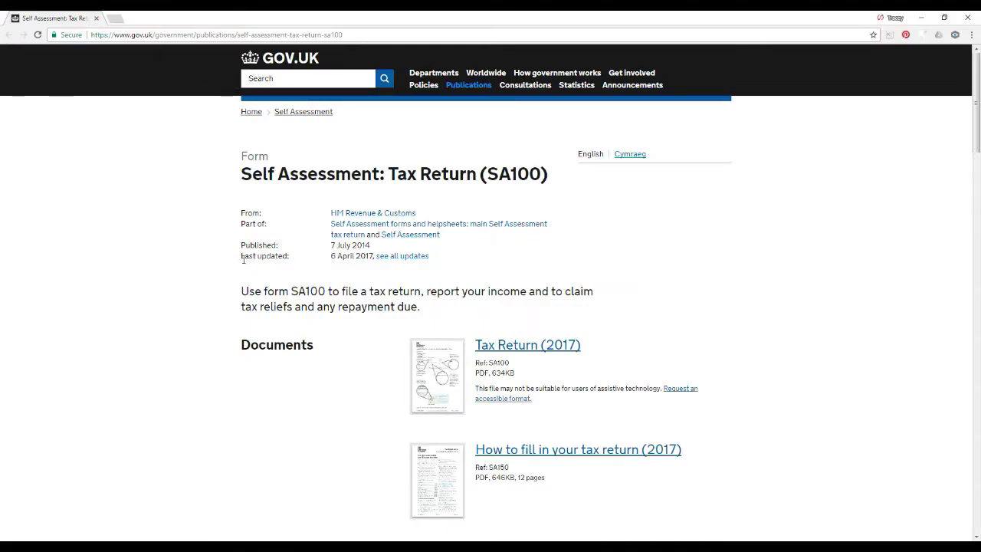
click(561, 452)
scroll(783, 305, down, 8)
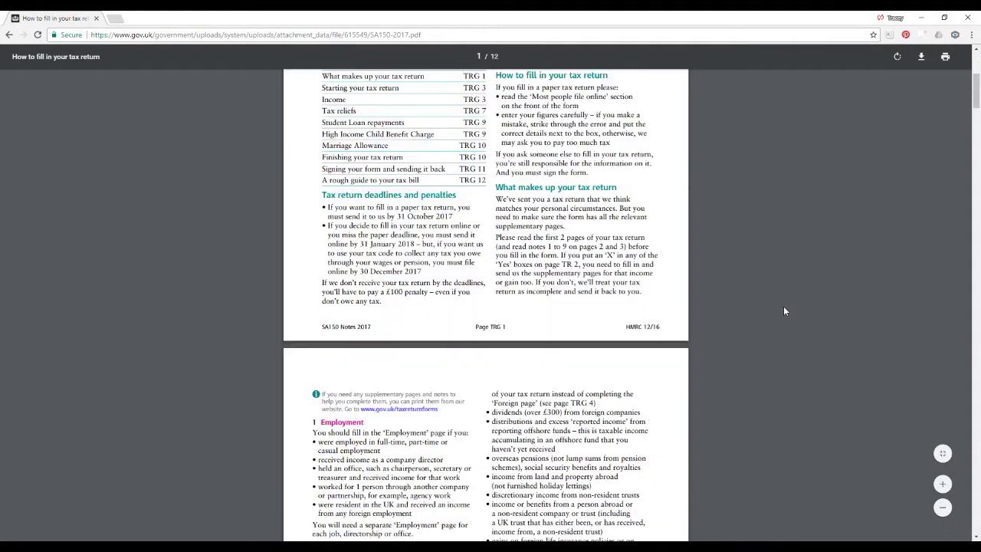
scroll(784, 311, down, 5)
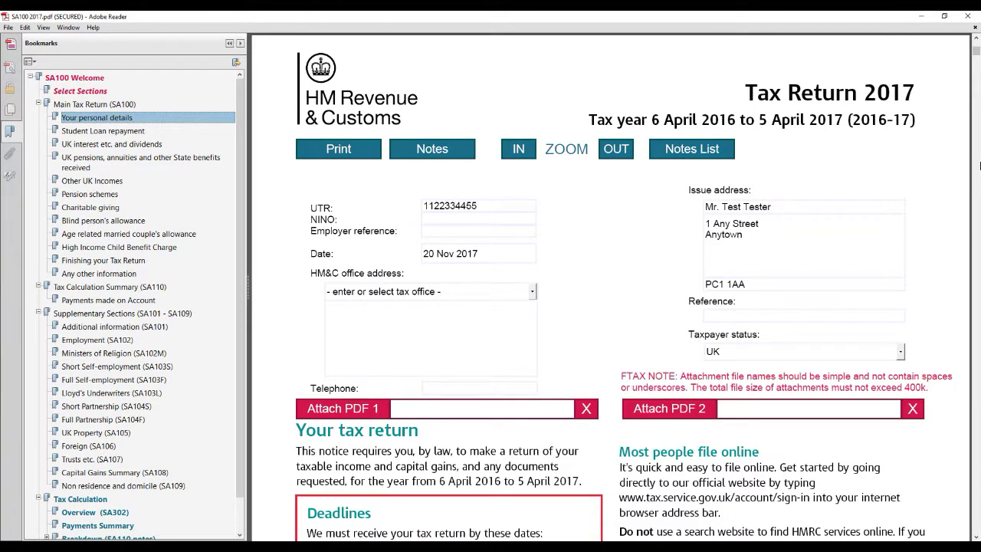
- Return to the SA100 welcome page and save the form as "SA100 2017" followed by the client's title and full name
click(75, 77)
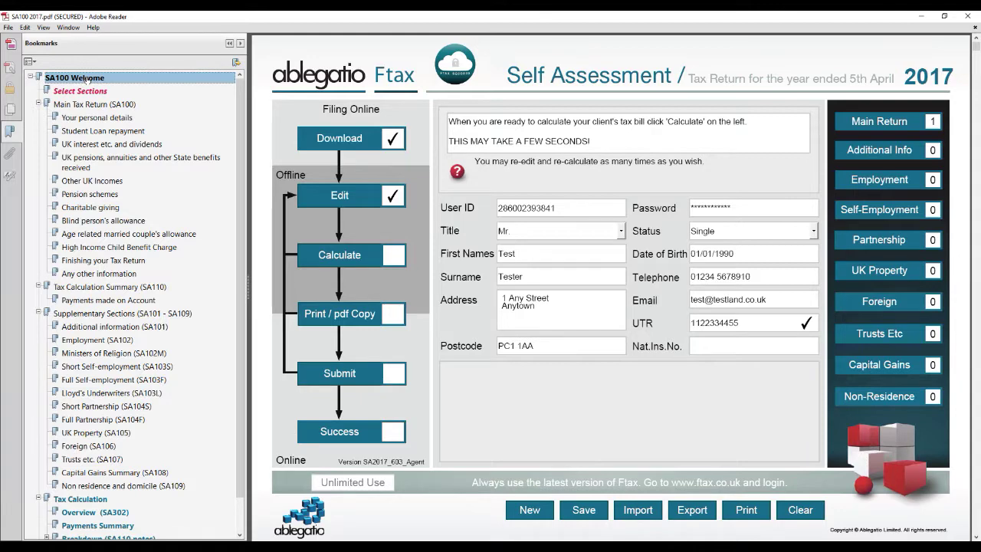
click(583, 509)
click(153, 255)
text(Mr Test Tester)
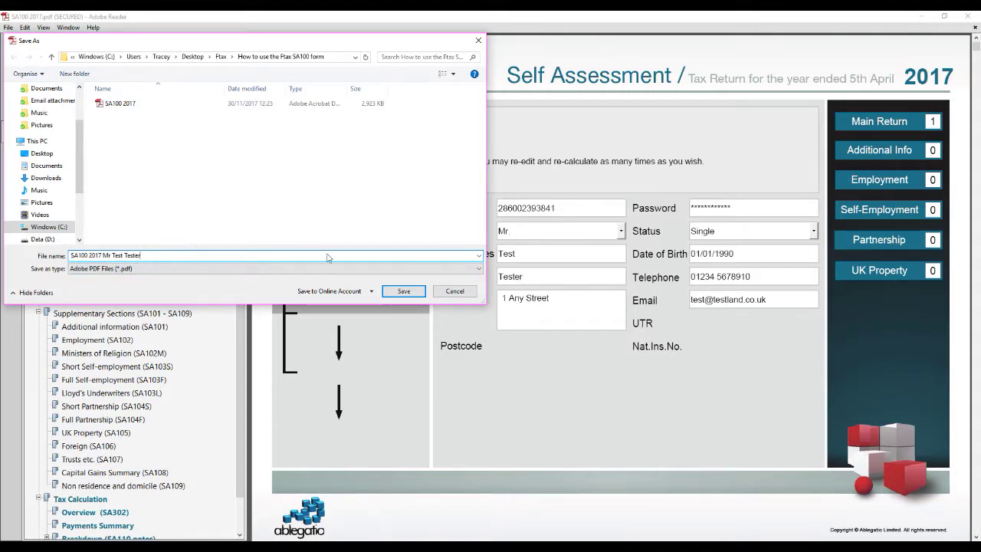
click(403, 291)
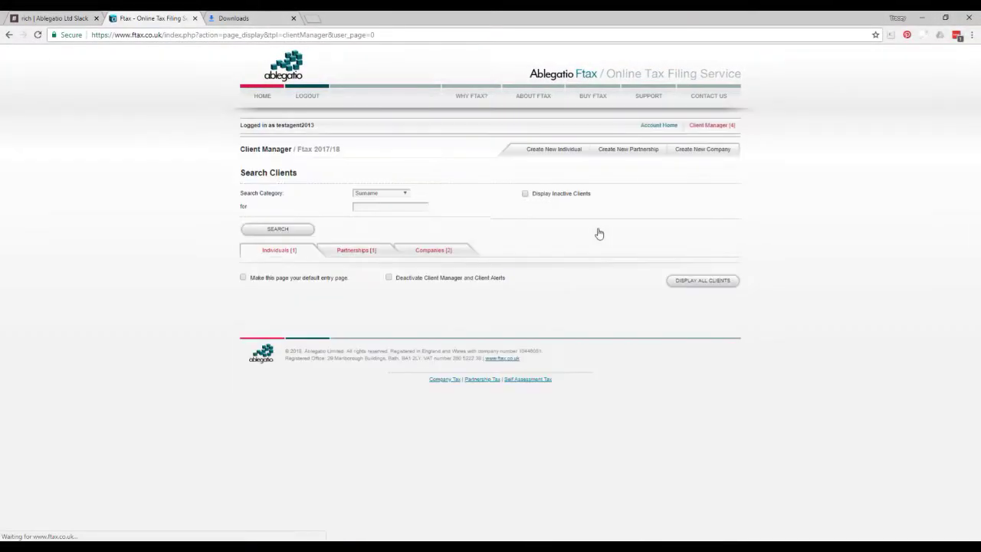
- Open the individual client's record on the Ftax website and save the 2013/14 data file as FtaxSA100Import_A (1)
click(275, 320)
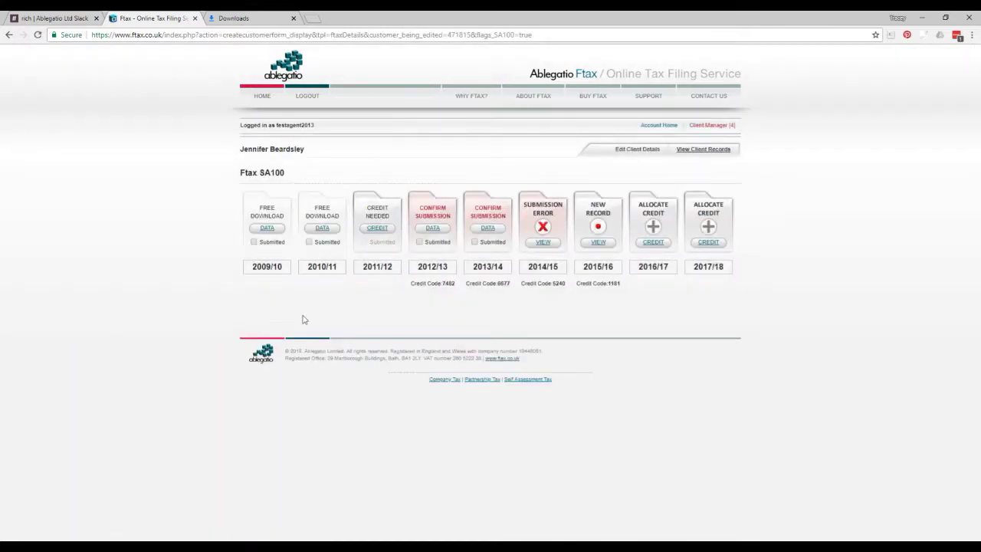
click(495, 229)
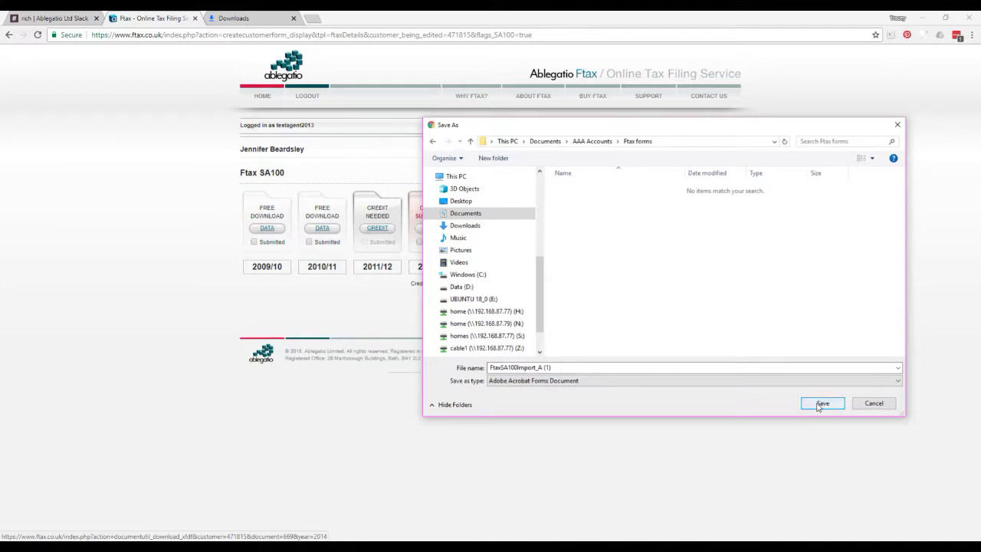
click(821, 403)
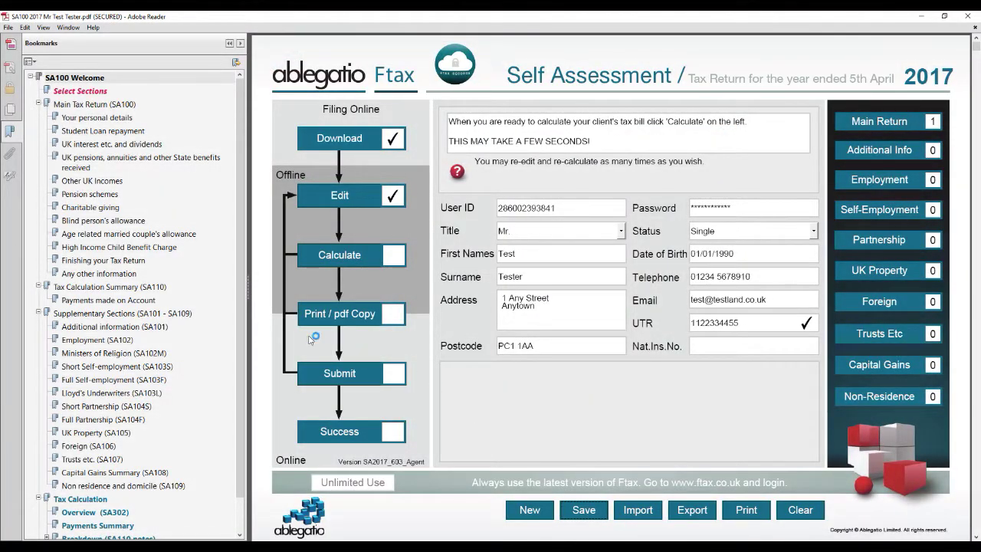
- Enable the Short Self-employment (SA103S) section and enter the business description "Provision of support for completion of HM Revenue and Customs forms"
click(96, 367)
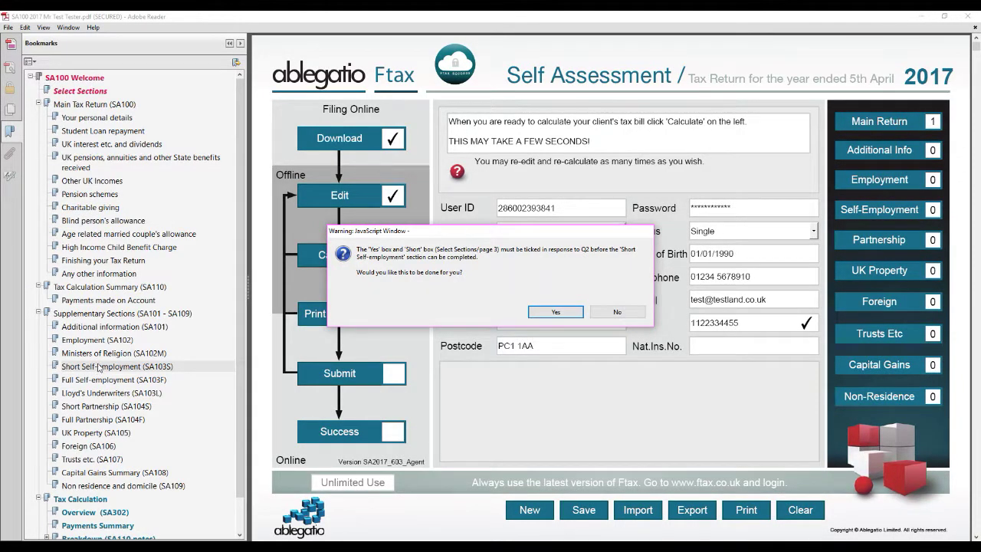
click(545, 313)
text(Provision of support for completion of H)
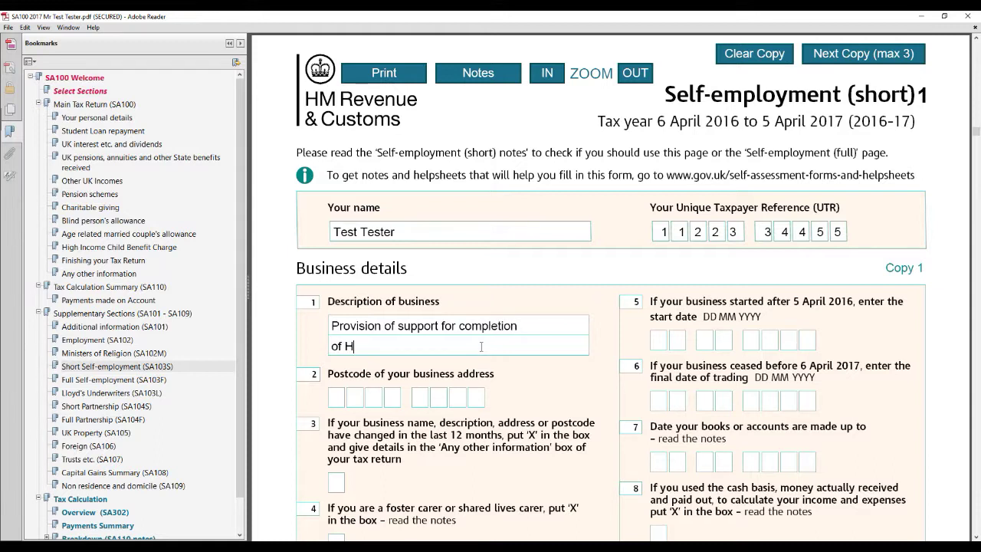
text(M Revenue and Customs forms)
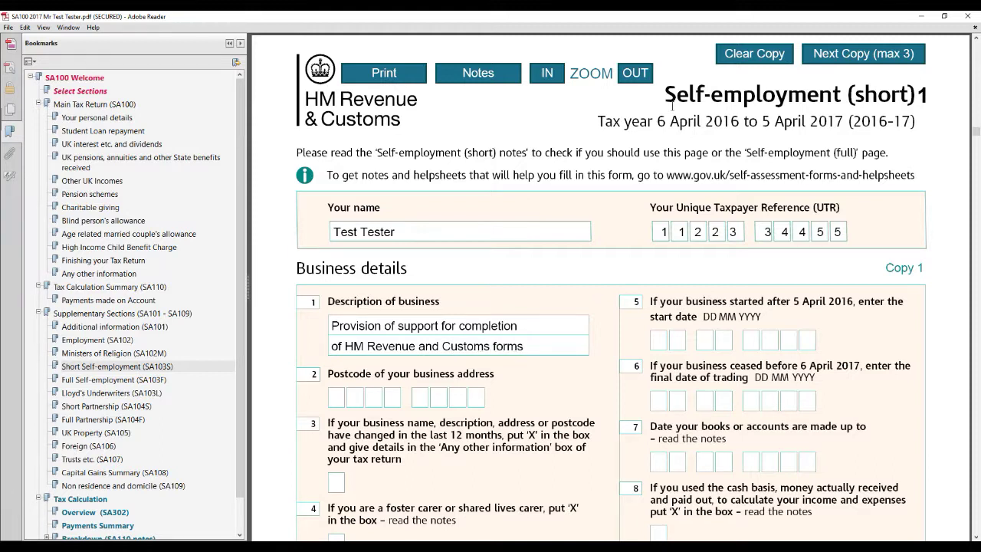
- Add a second Self-employment (short) copy with the description "Bespoke software development" and business start date 01/01/2019
click(847, 56)
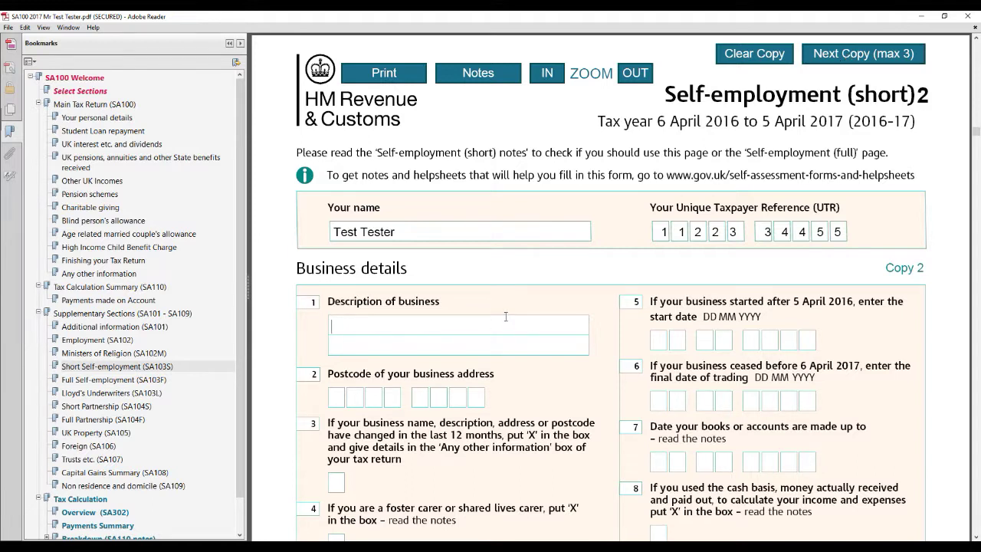
text(Bespoke software development)
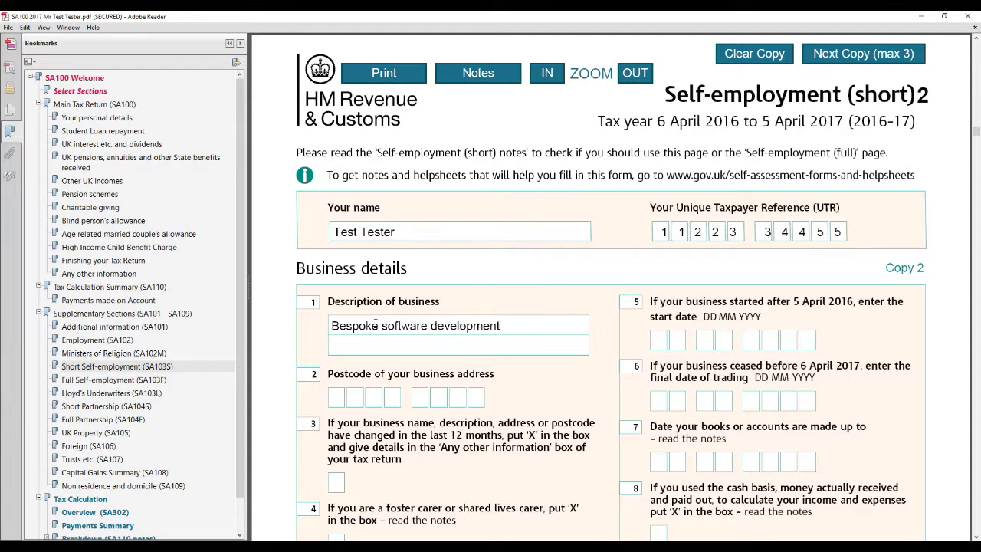
key(Tab)
text(01012019)
- Run the tax calculation from the welcome page and abort it to correct the return
click(95, 83)
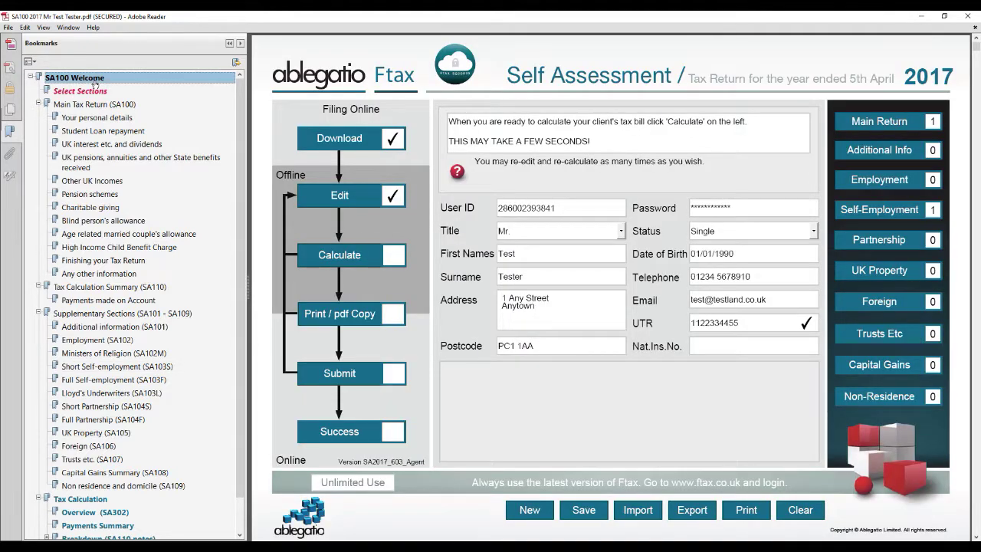
click(347, 259)
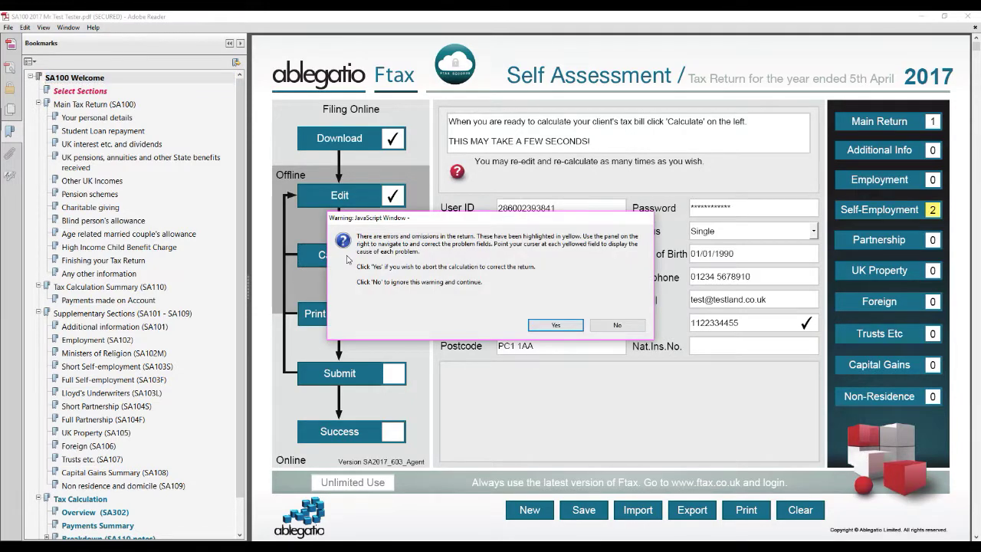
click(566, 322)
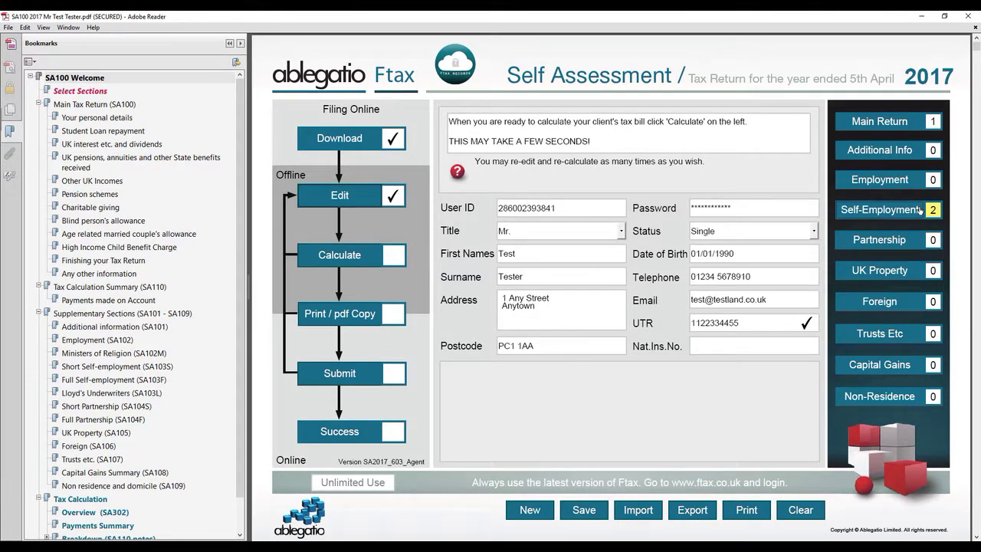
- Go to the flagged self-employment field and correct the business start date to 01/01/2017
click(920, 211)
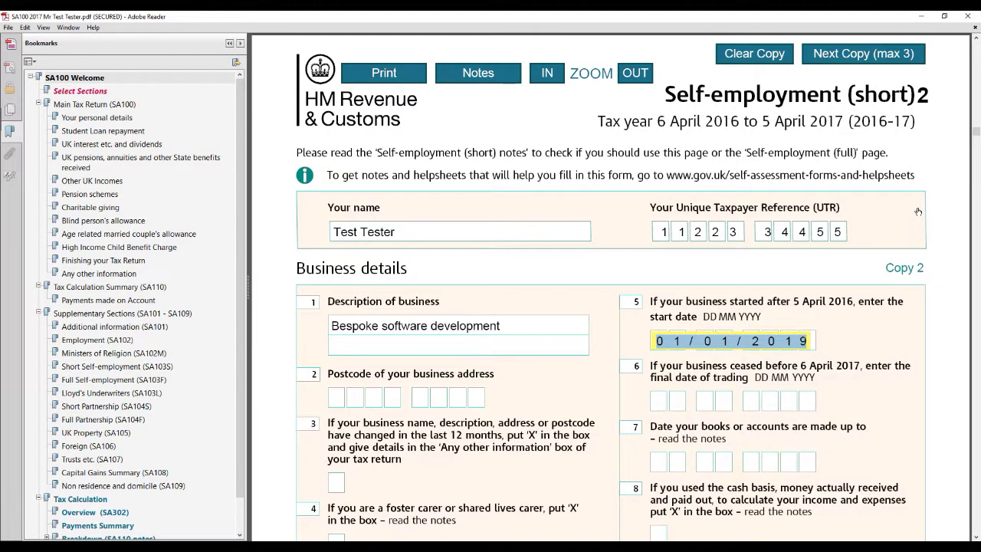
click(797, 342)
key(BackSpace)
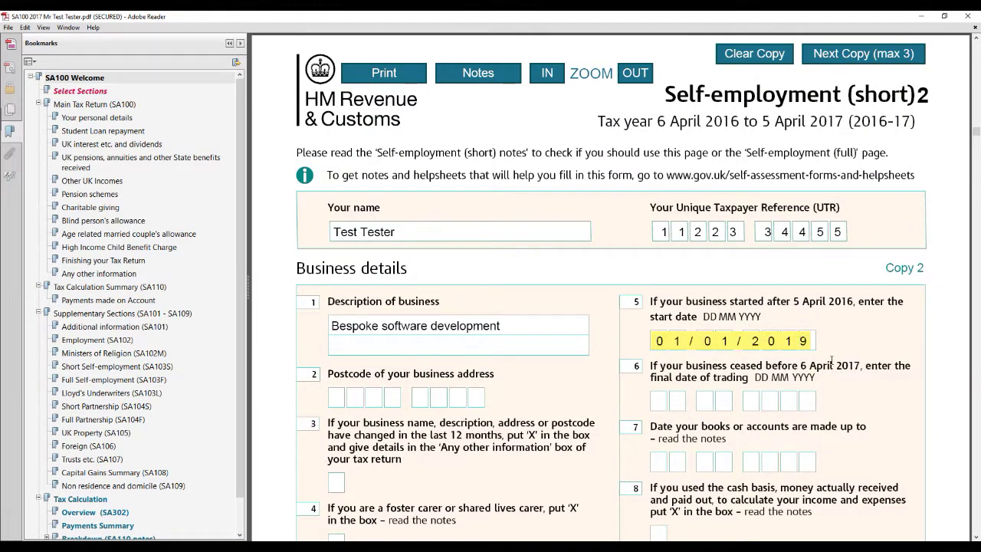
text(7)
- Recalculate the return from the welcome page, then view the SA302 overview and the payments summary
click(93, 81)
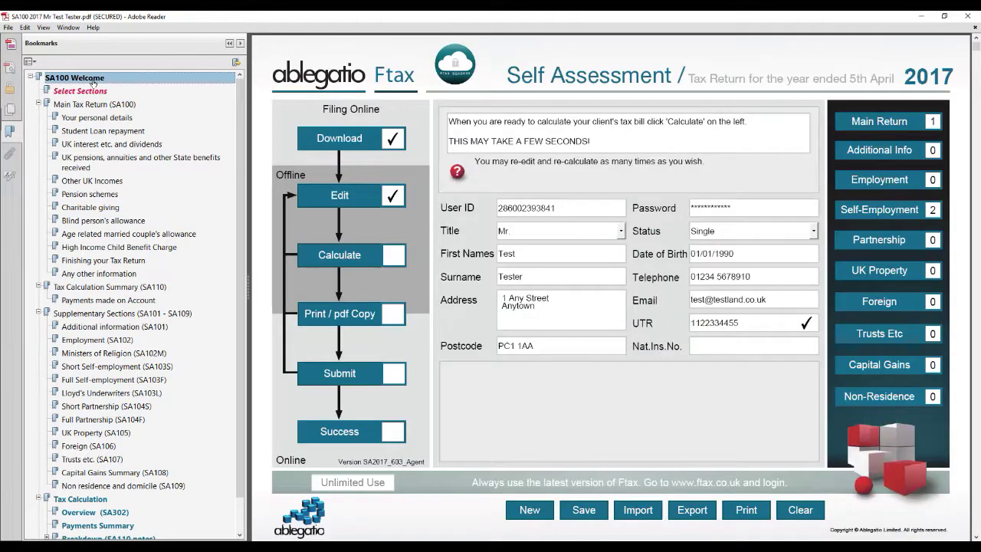
click(344, 256)
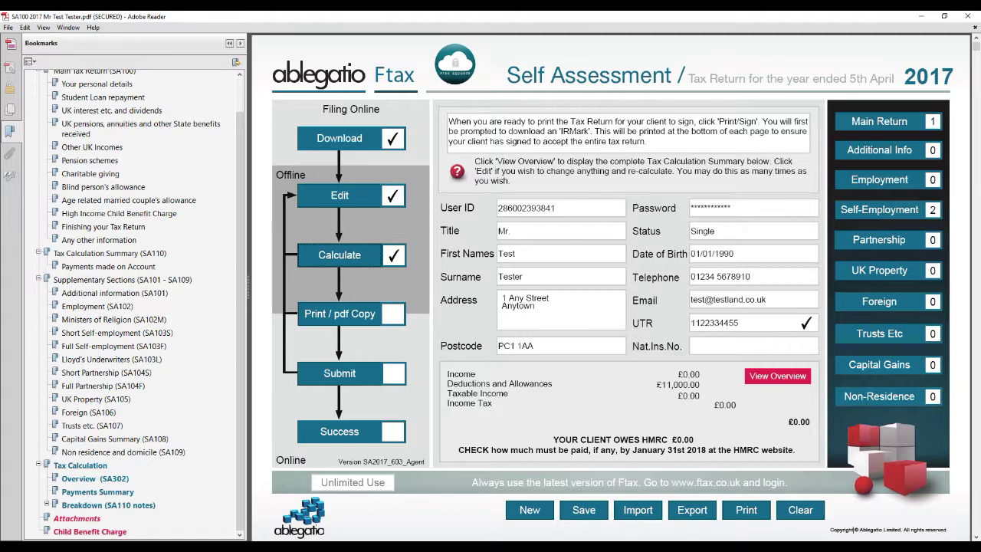
click(69, 479)
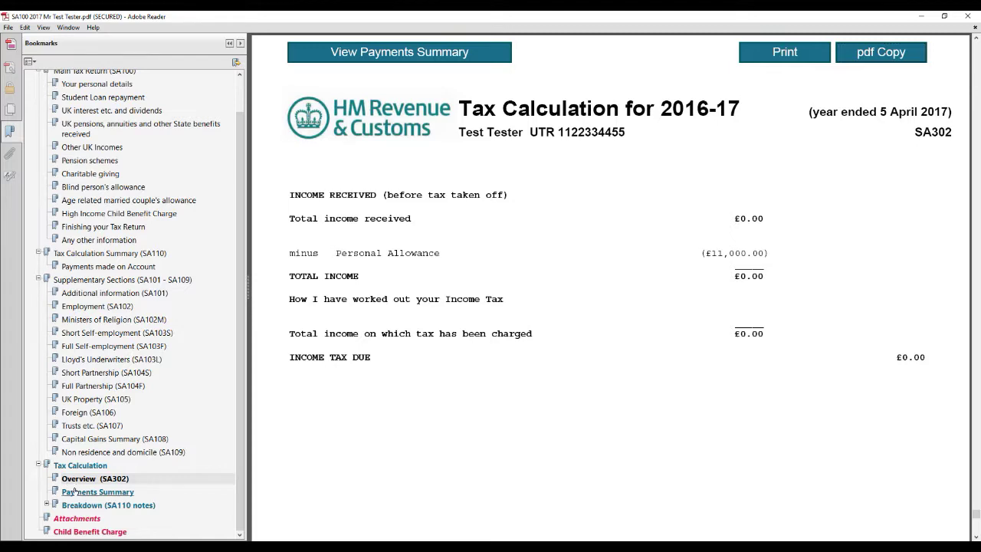
click(73, 492)
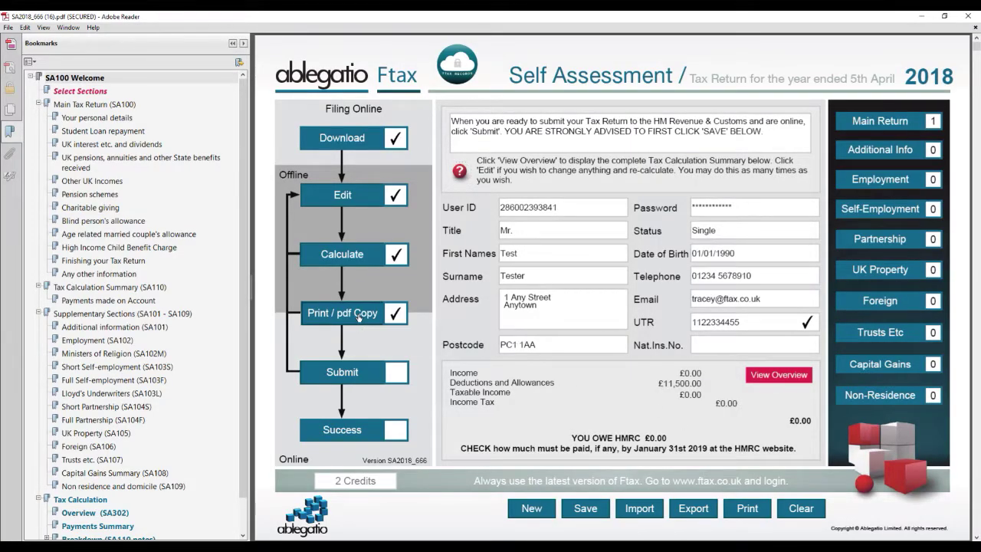
- Generate a PDF copy of the 2018 tax return containing only the completed pages, and download it from the receipt
click(358, 317)
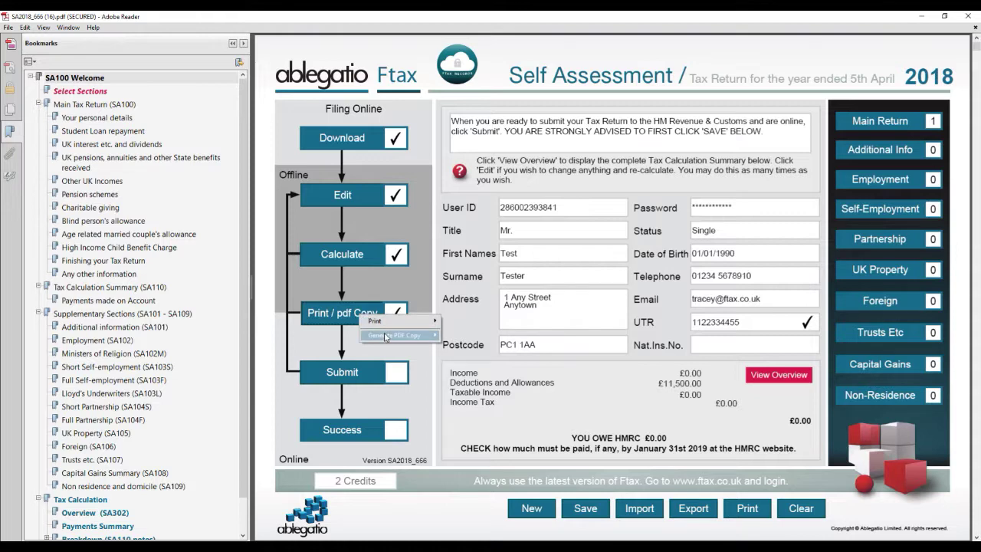
mouse_move(386, 337)
mouse_move(495, 339)
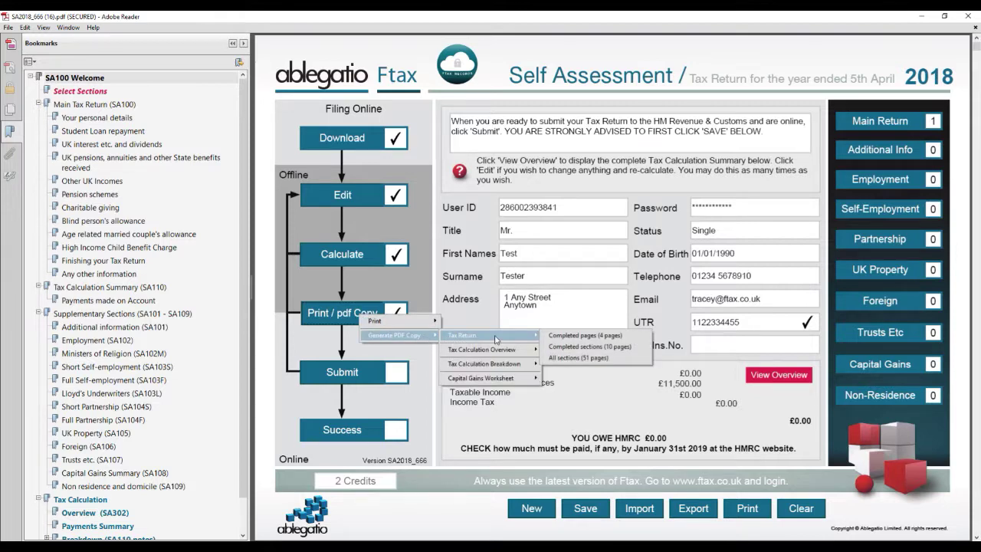
click(569, 335)
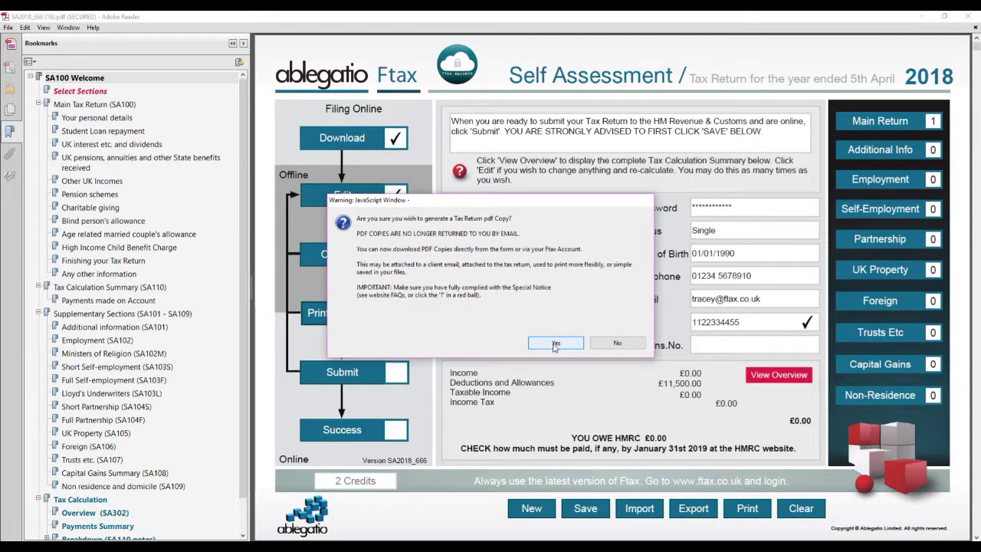
click(555, 343)
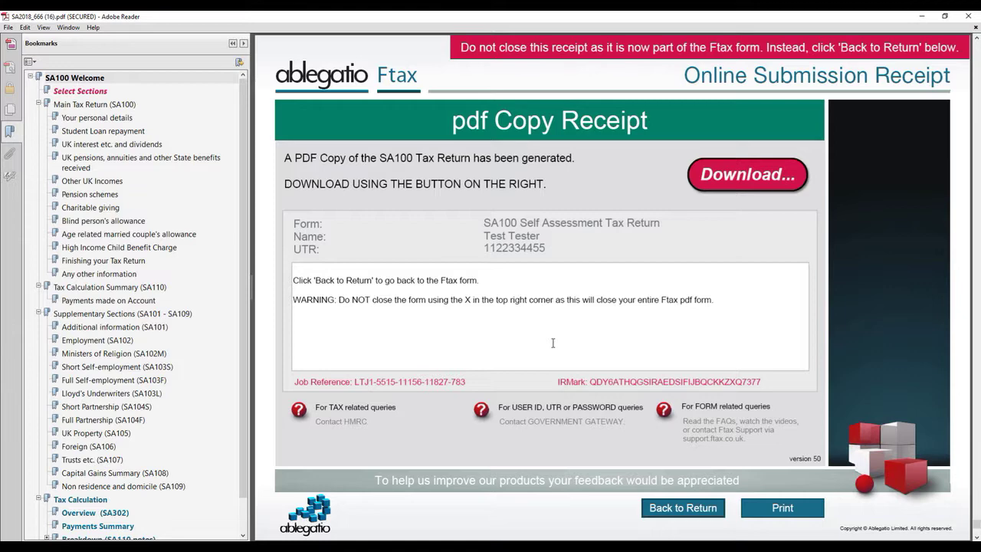
click(732, 173)
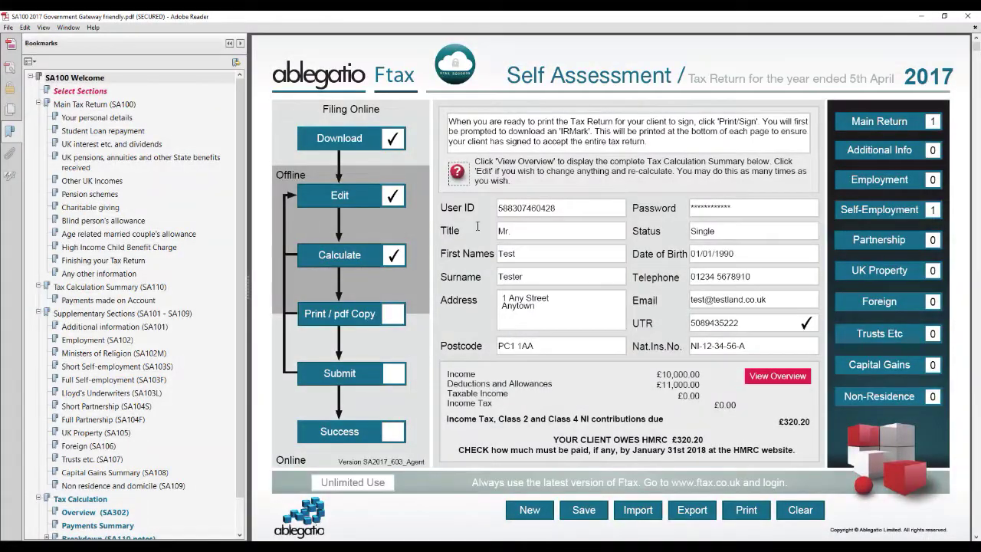
- Turn on test submission to HMRC, accept the terms and send the 2017 return as a new test submission
click(457, 177)
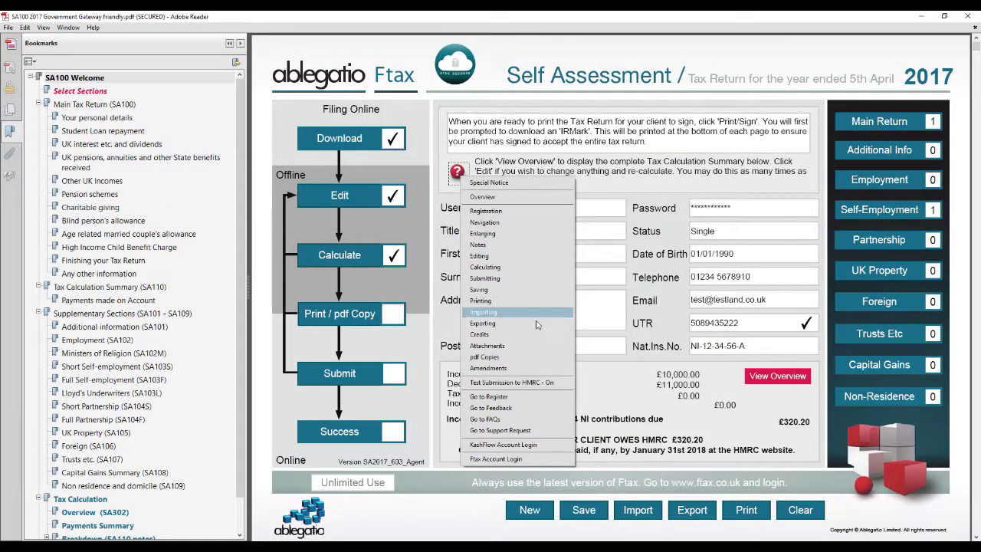
click(512, 381)
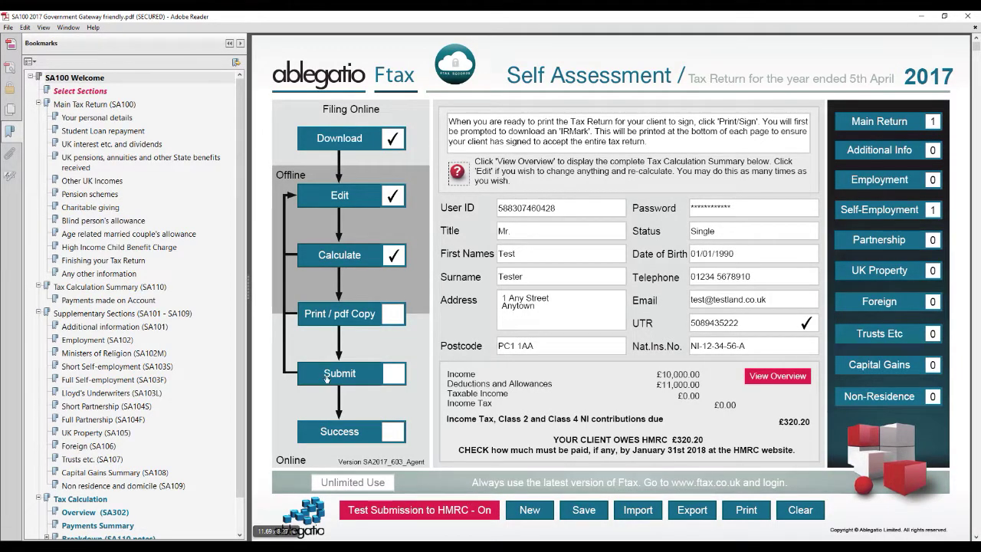
click(337, 374)
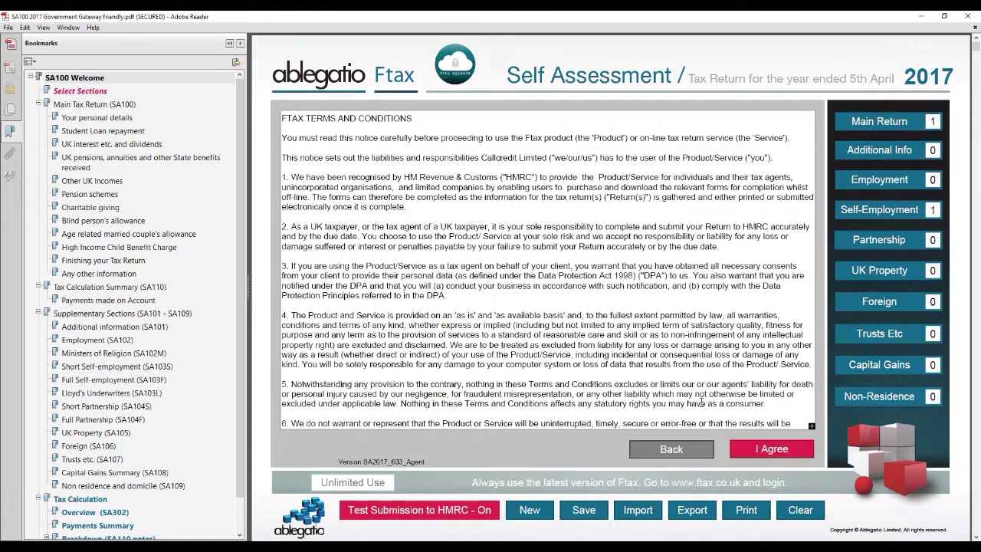
click(784, 451)
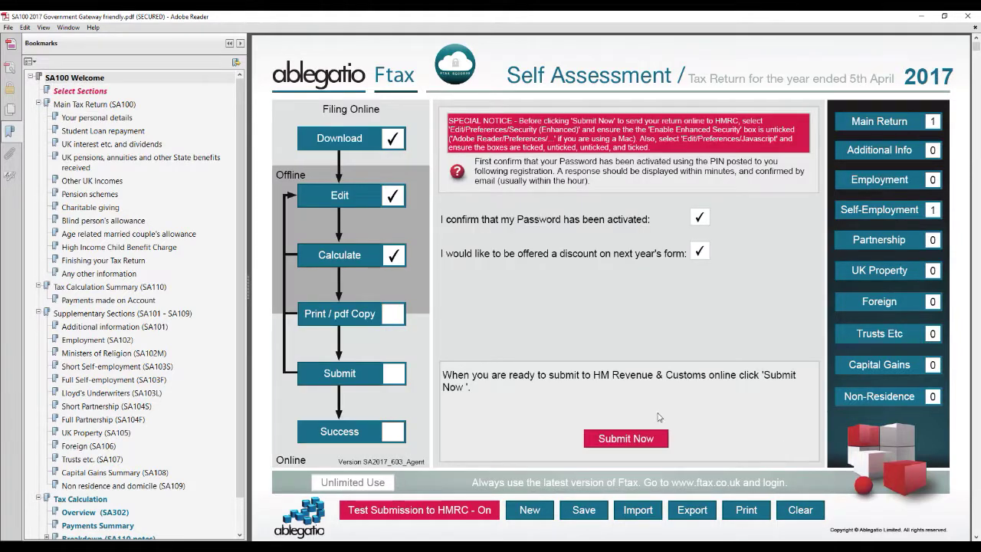
click(626, 439)
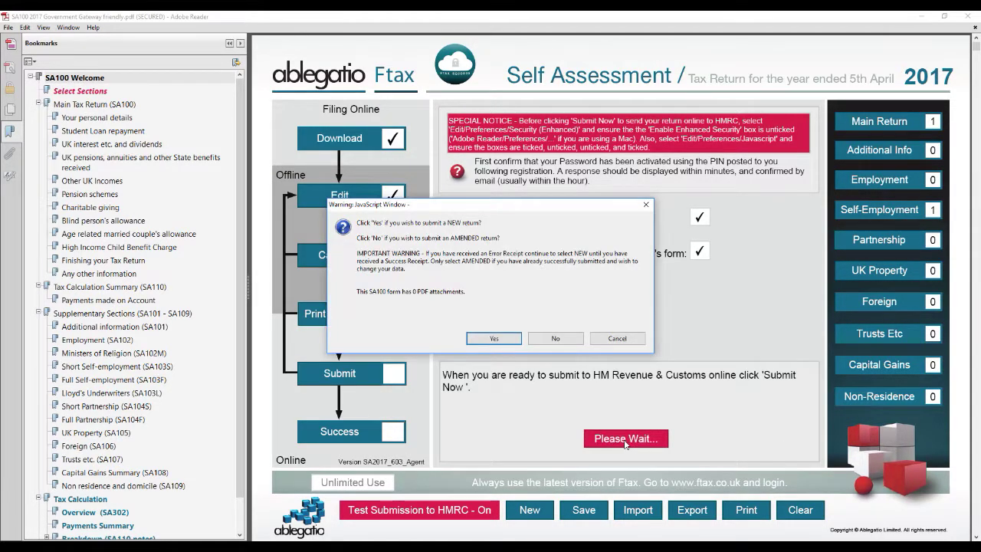
click(501, 339)
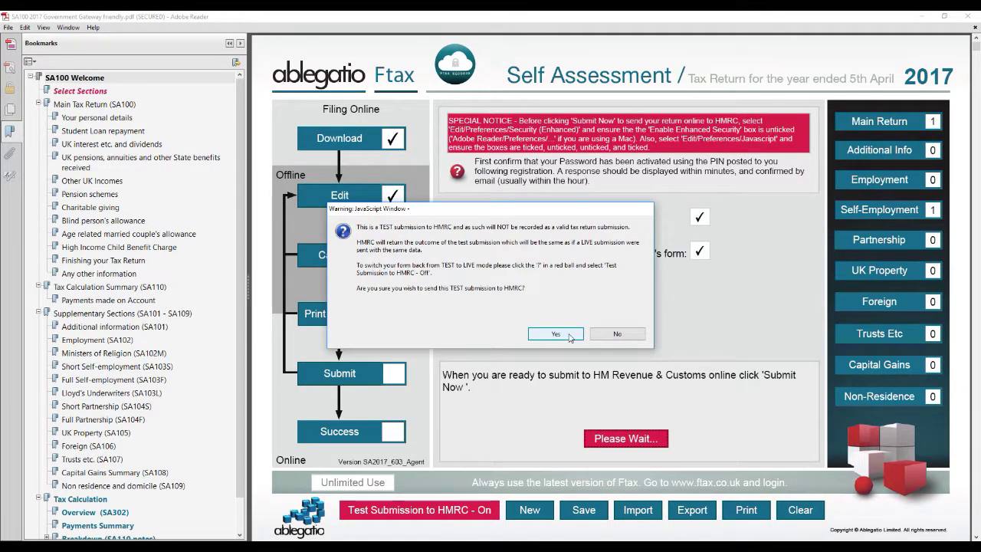
click(570, 335)
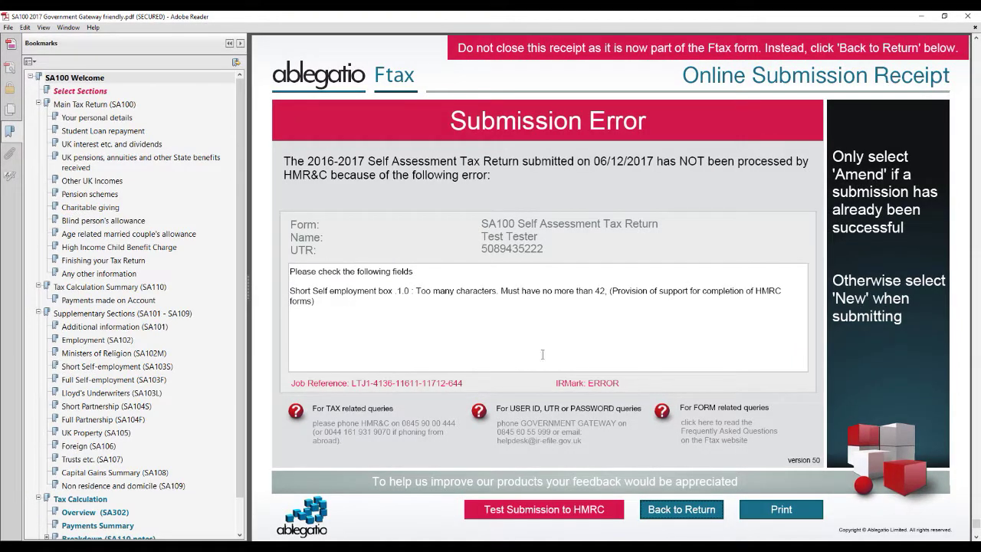
- Go back to the return and shorten the Short Self-employment business description to "Support for completion of HMRC forms"
click(701, 519)
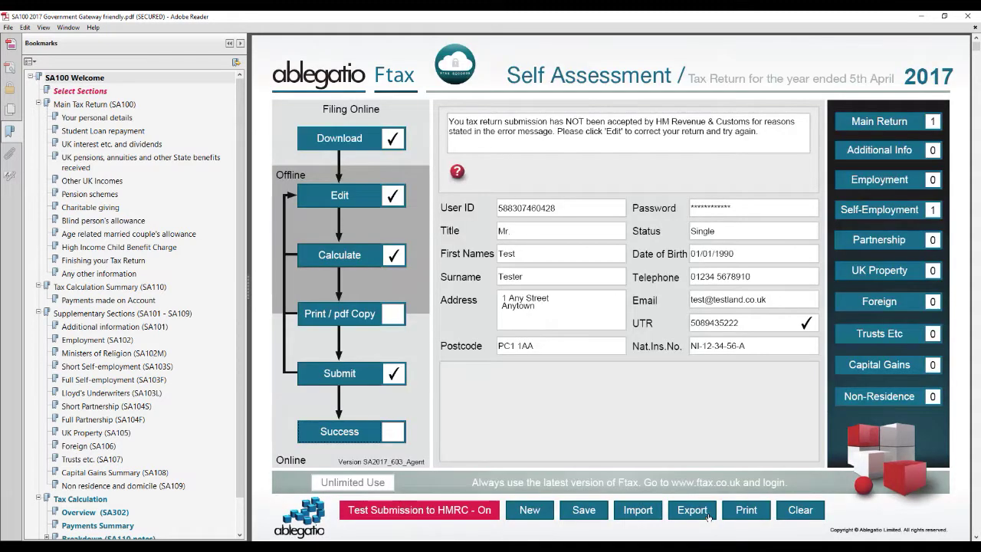
click(144, 368)
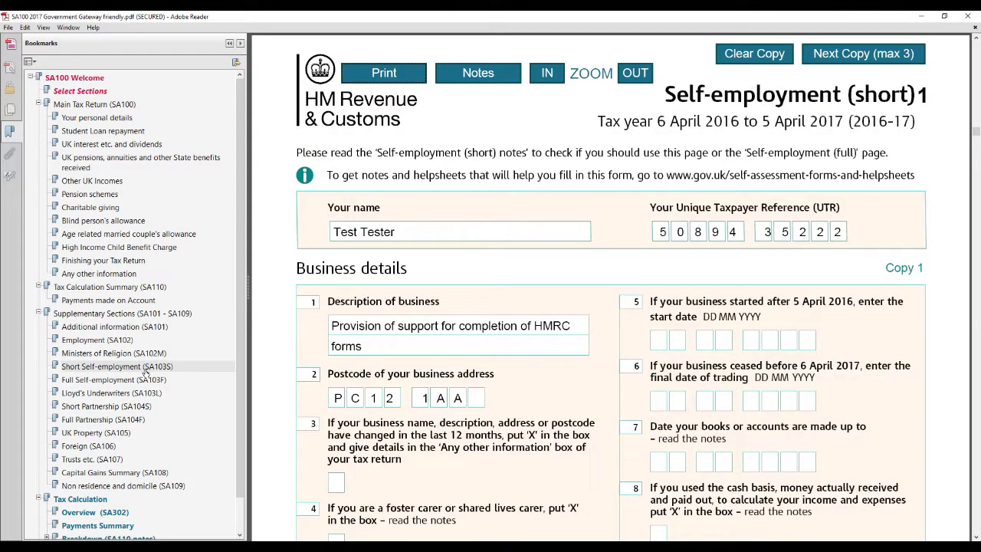
click(405, 325)
key(BackSpace)
key(BackSpace)
key(BackSpace)
key(BackSpace)
key(BackSpace)
key(BackSpace)
key(BackSpace)
key(BackSpace)
key(BackSpace)
key(BackSpace)
key(BackSpace)
key(BackSpace)
key(BackSpace)
key(BackSpace)
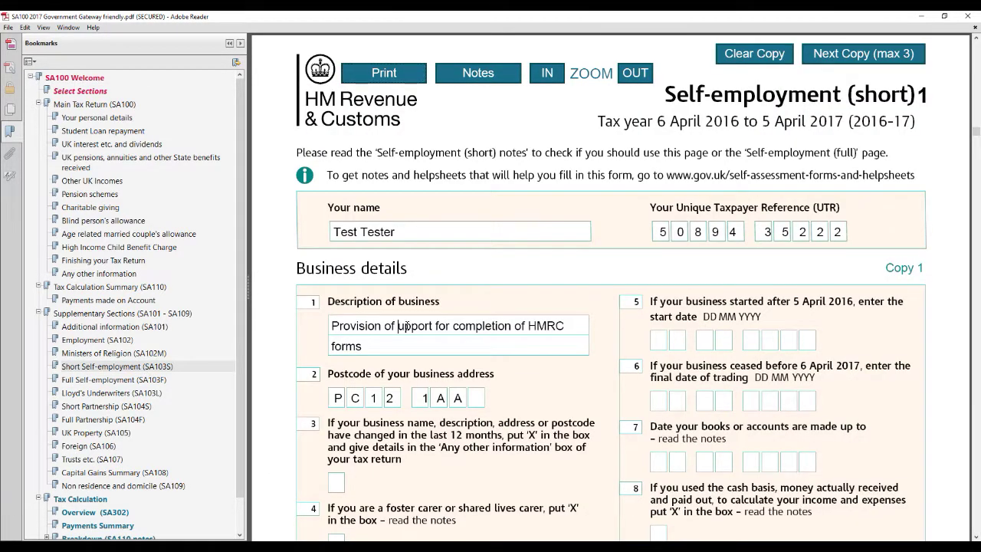
text(S)
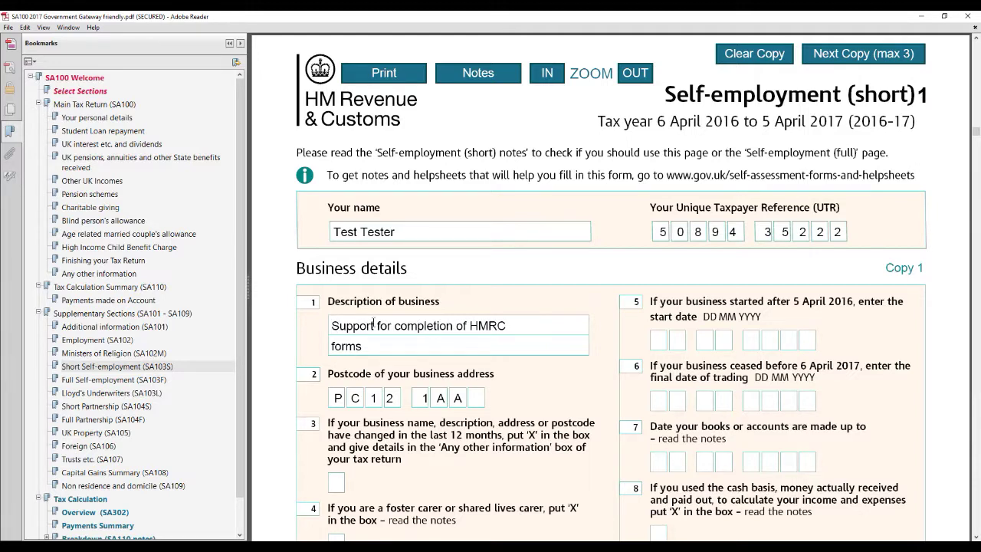
- Recalculate the corrected 2017 return from the welcome page and resend it to HMRC as a new test submission
click(102, 79)
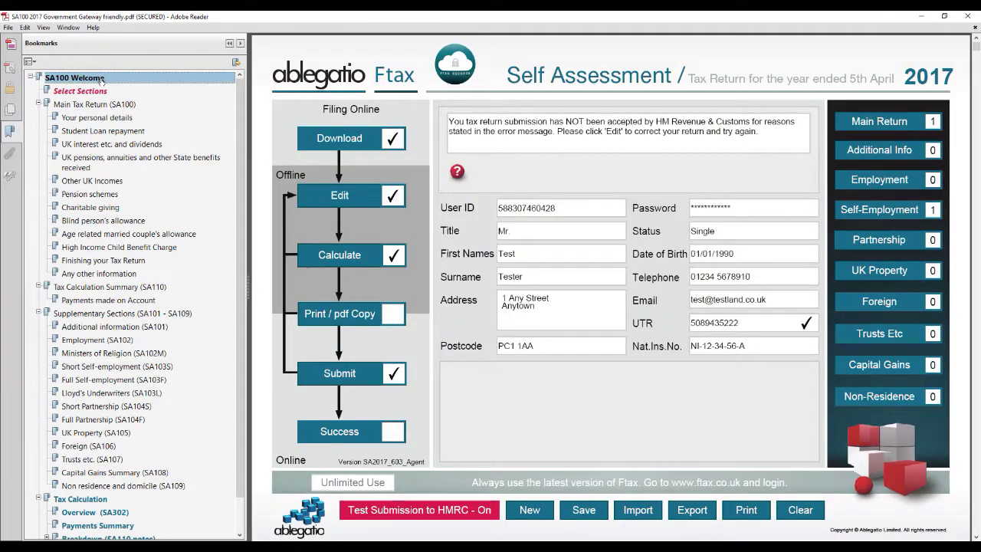
click(338, 259)
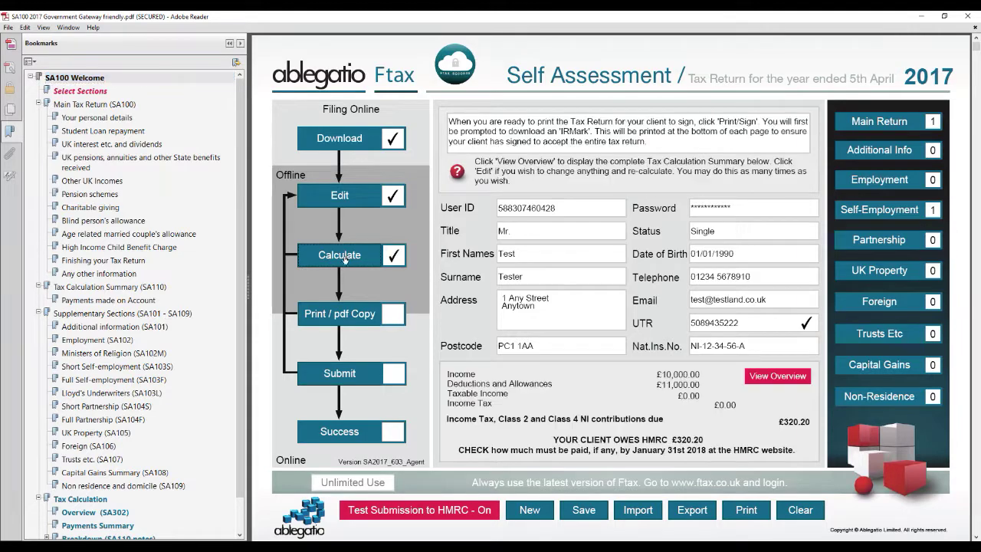
click(354, 373)
scroll(758, 451, down, 10)
click(759, 450)
click(643, 442)
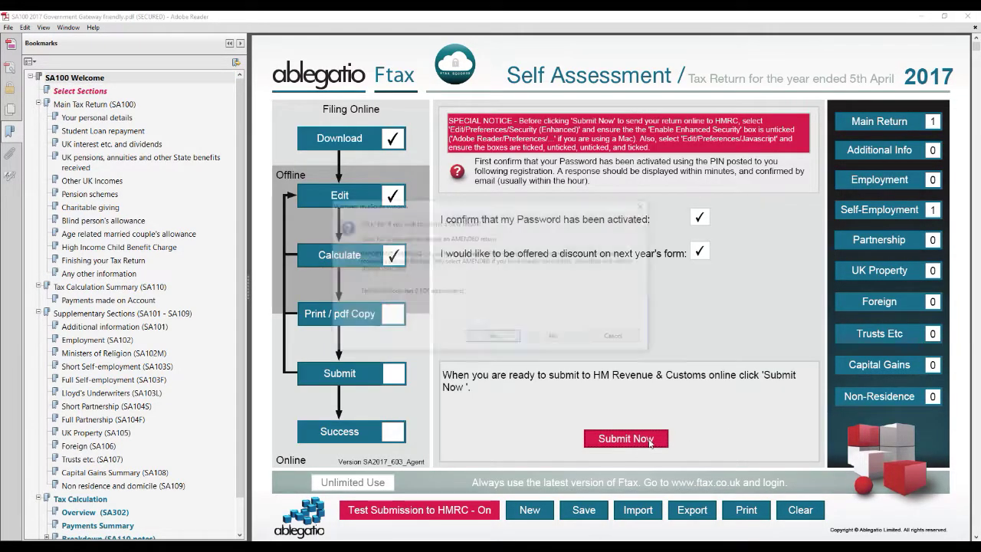
click(495, 338)
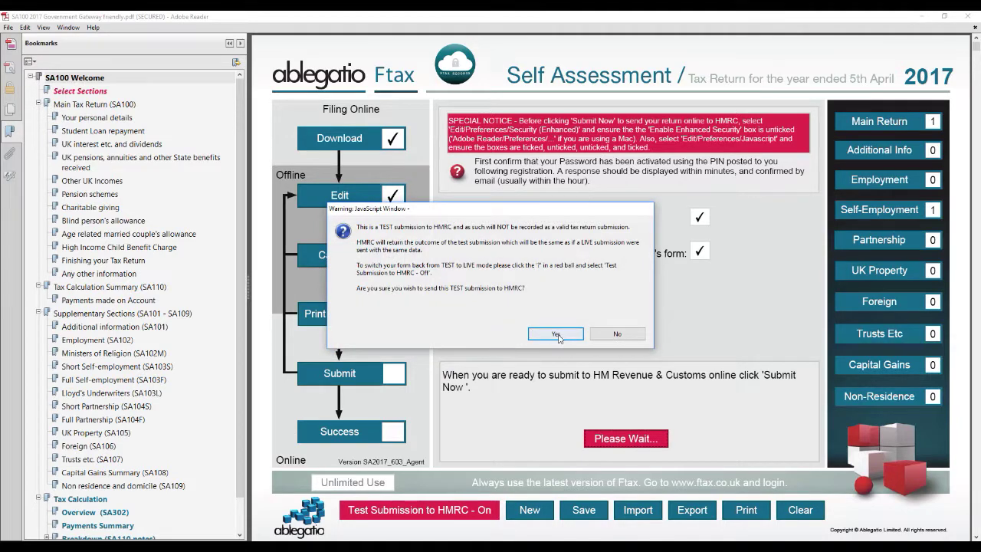
click(558, 337)
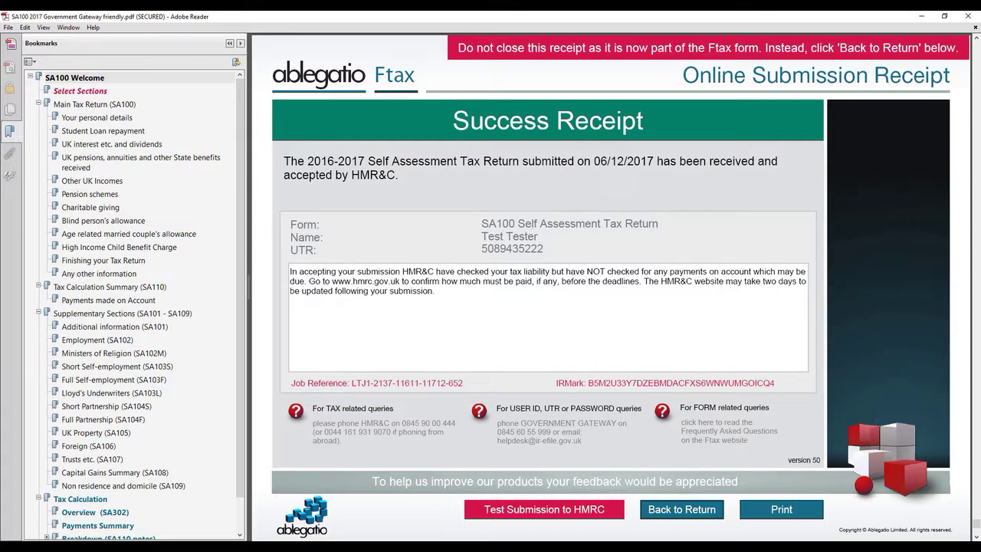
- Return to the welcome page and turn off test submission to HMRC
click(101, 80)
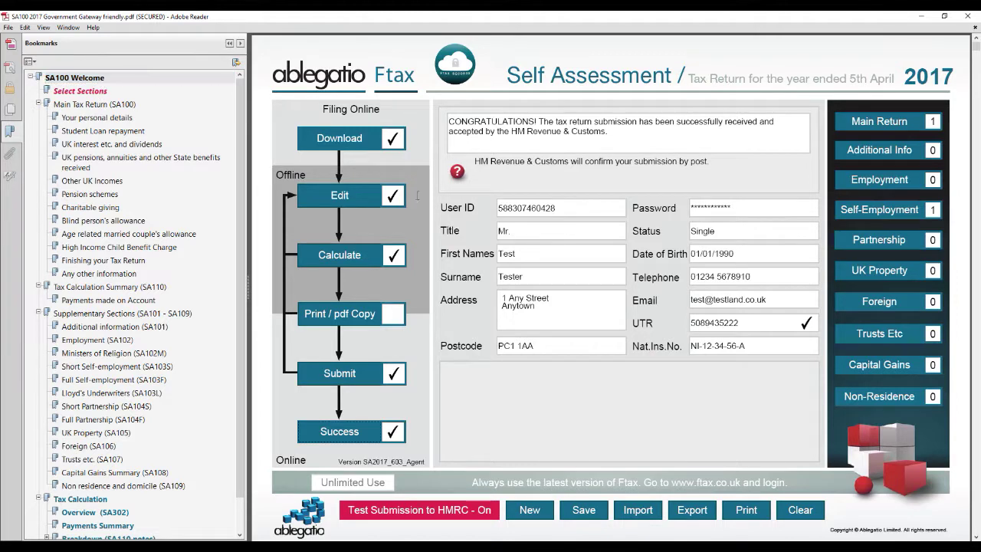
click(458, 173)
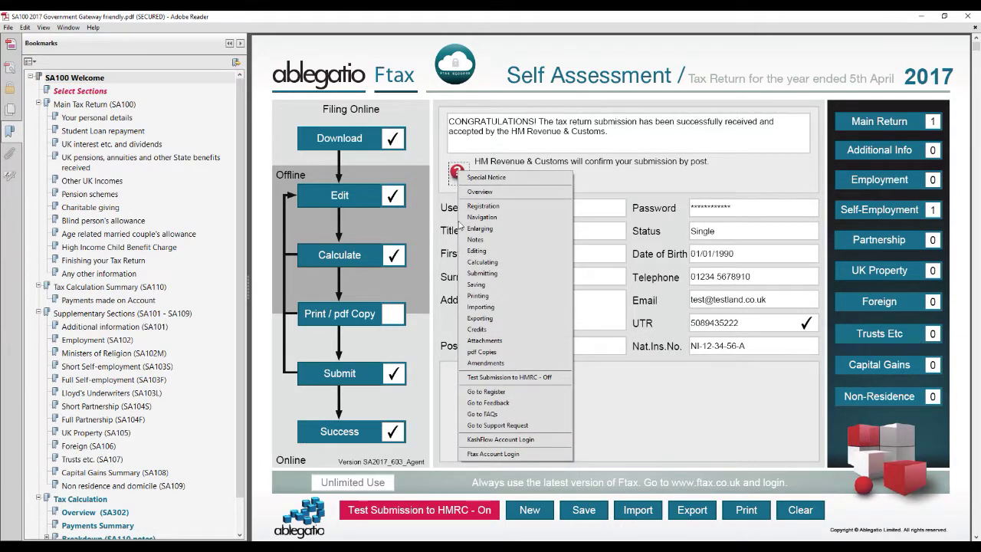
click(495, 379)
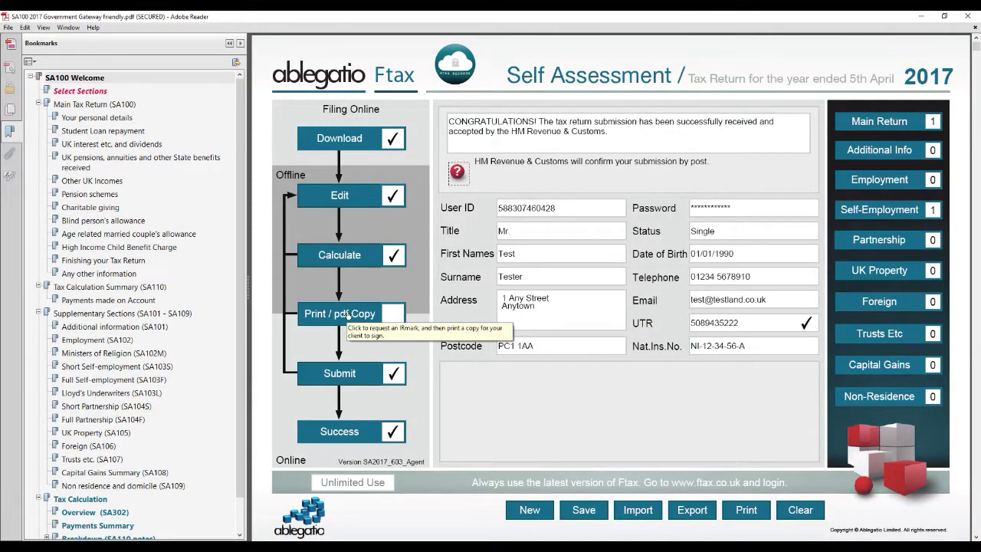
- Print the completed pages of the 2017 tax return
click(349, 314)
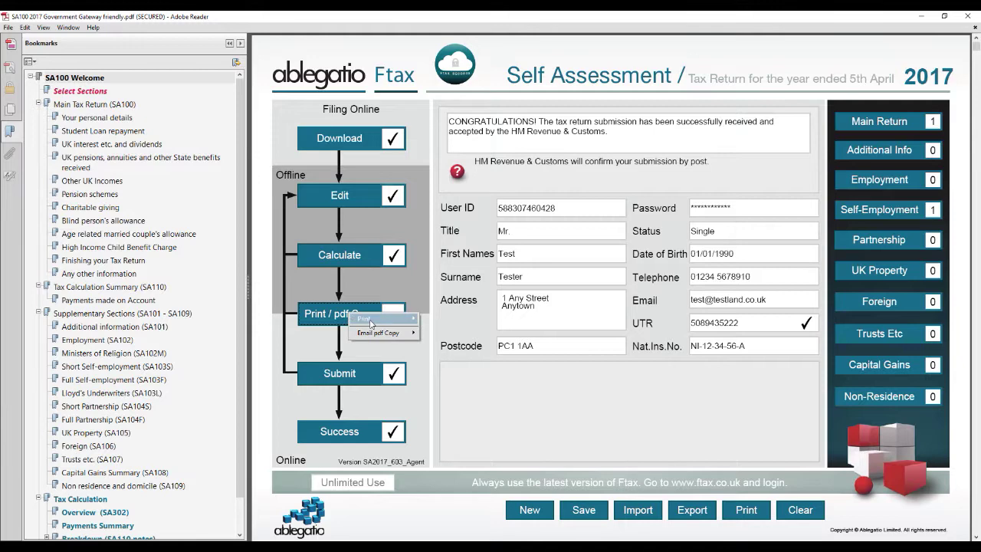
mouse_move(371, 324)
mouse_move(444, 321)
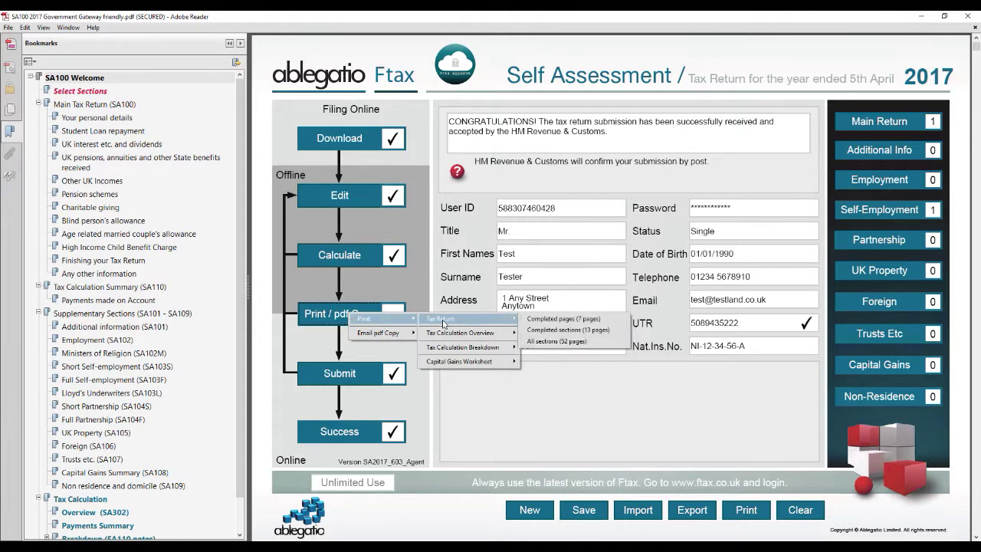
click(567, 320)
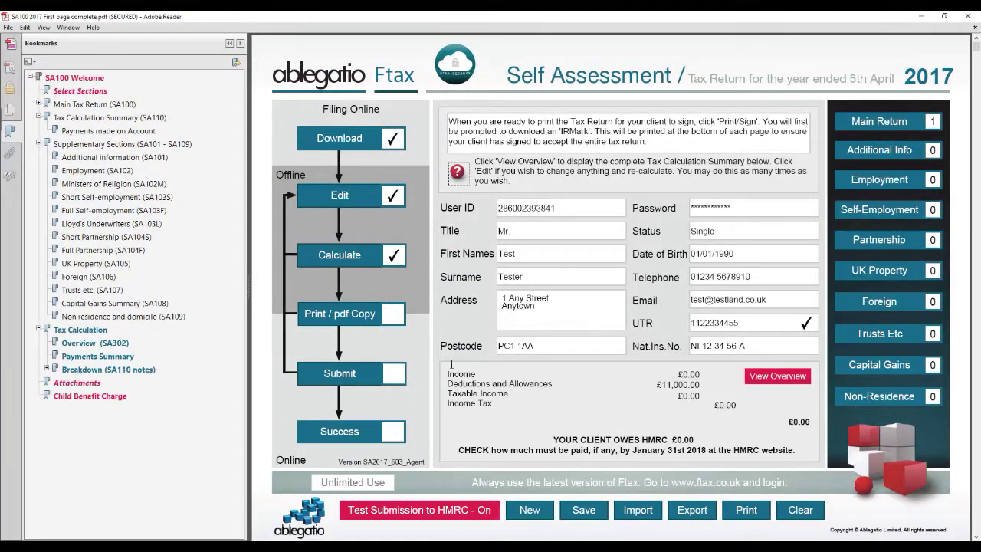
- Switch the "SA100 2017 First page complete" return to live mode, accept the terms and submit it to HMRC
click(457, 173)
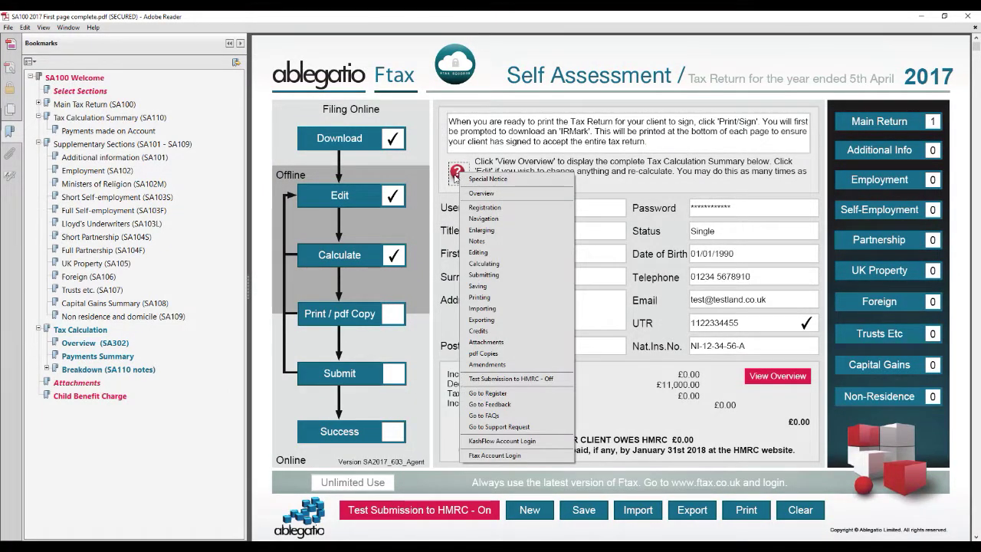
click(512, 378)
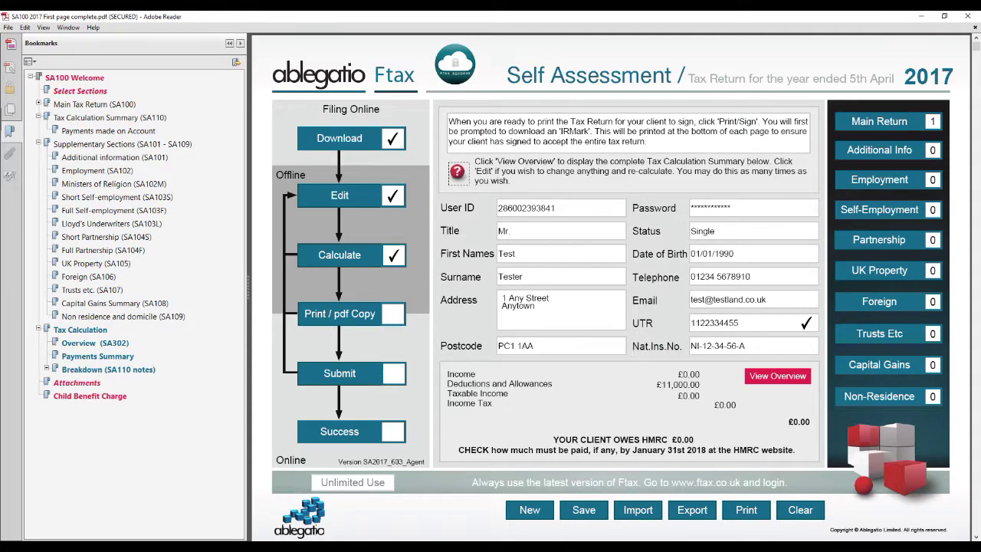
click(336, 372)
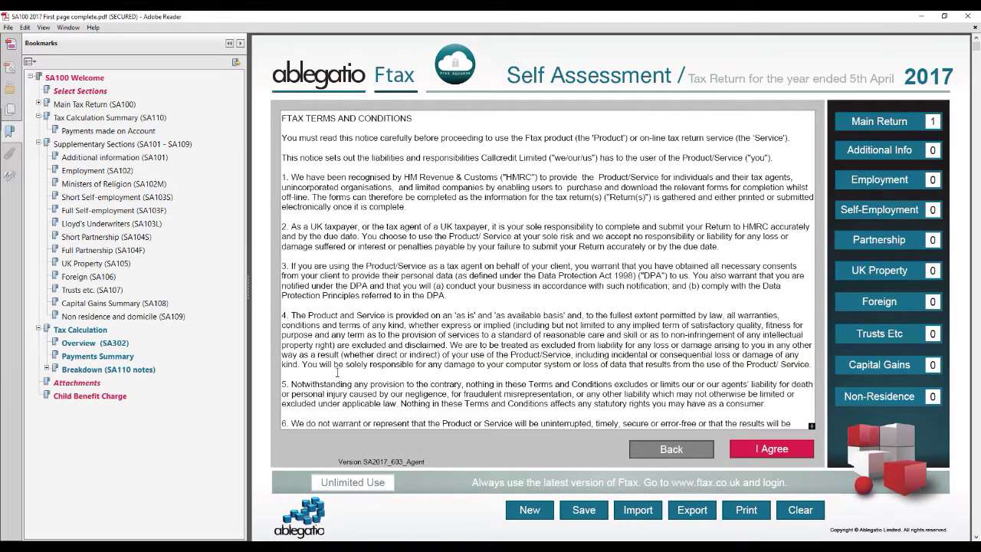
scroll(762, 451, down, 10)
click(763, 452)
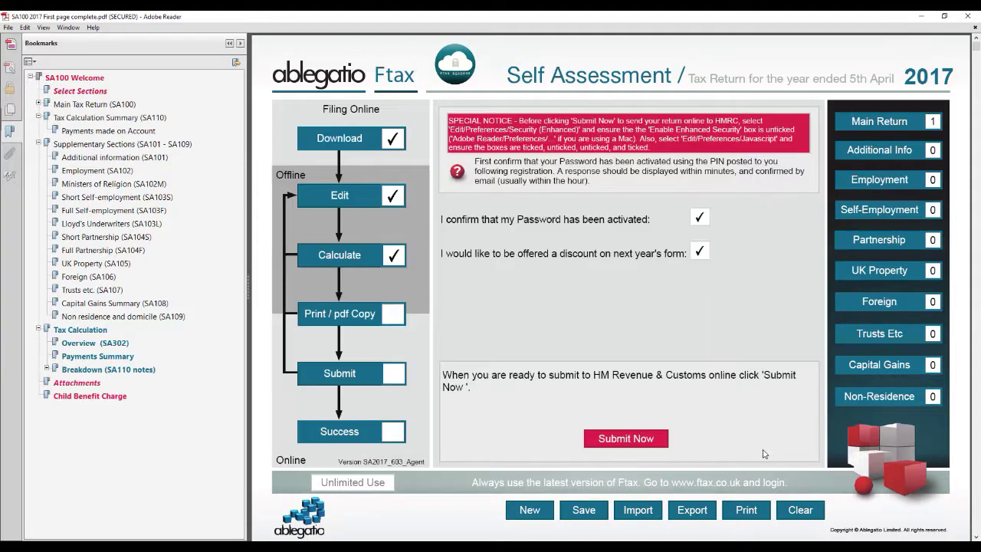
click(626, 439)
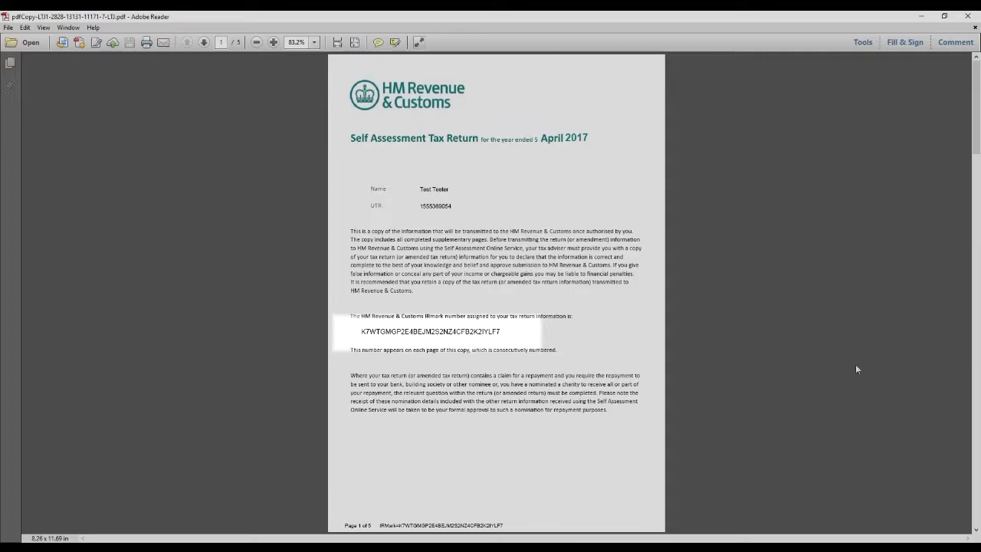
- Look through the pages of the 2017 tax return PDF copy after its IRmark cover page
click(977, 419)
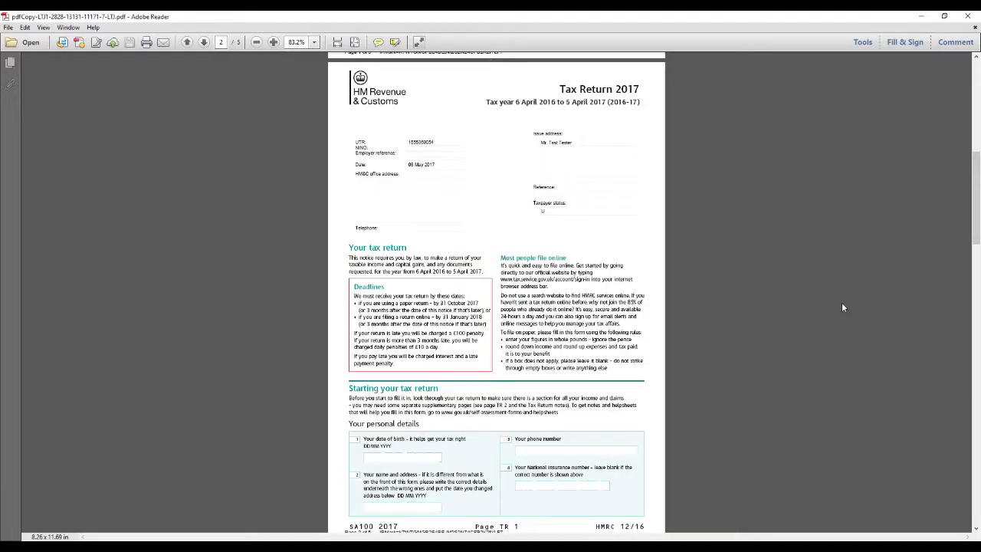
scroll(840, 304, down, 3)
scroll(839, 309, down, 6)
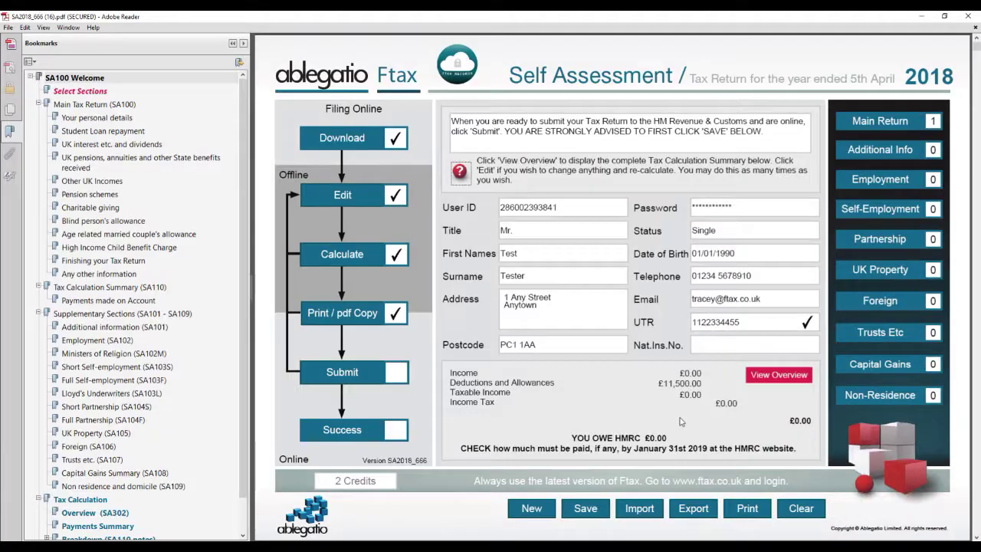
- Generate the 2018 return's completed-pages PDF copy, download it from the receipt and allow the document's site access
click(359, 316)
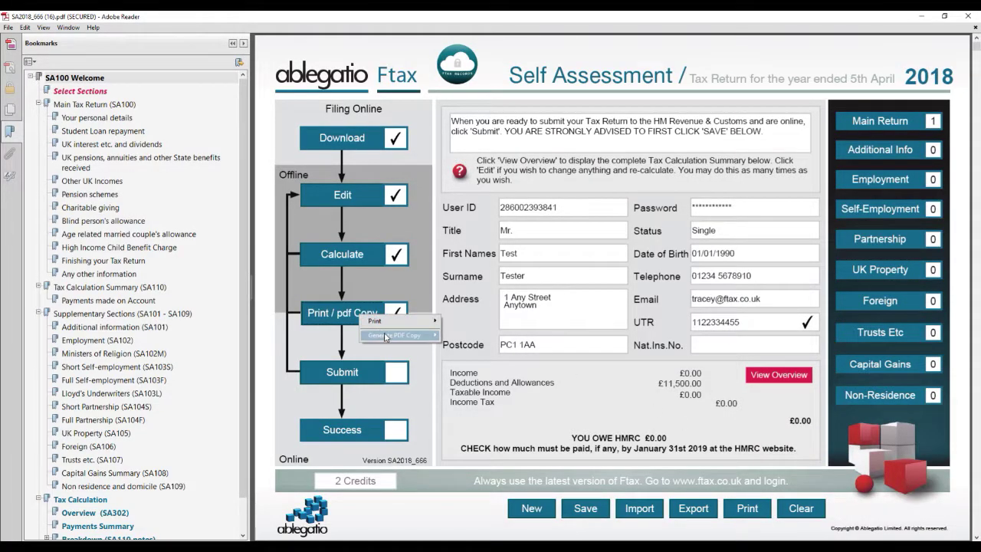
mouse_move(384, 337)
mouse_move(494, 339)
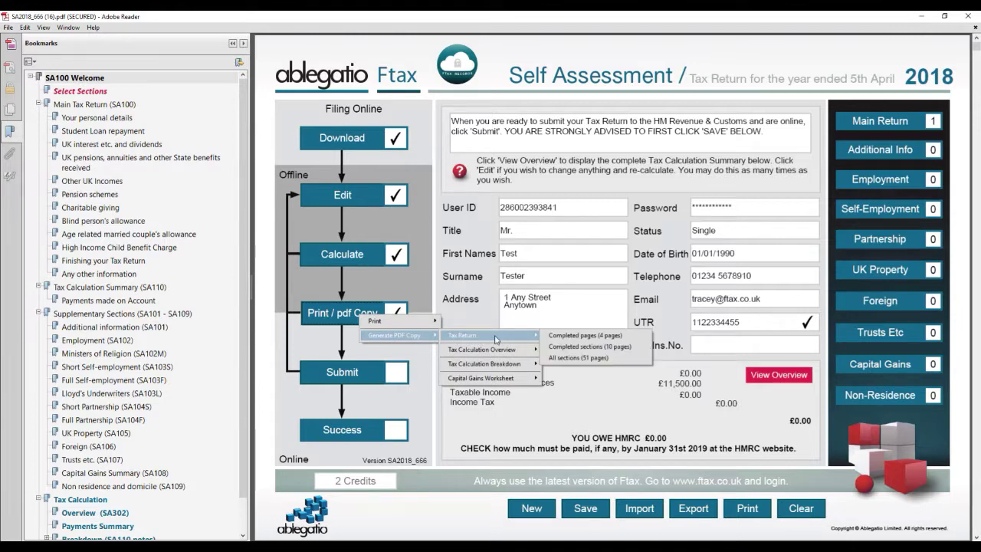
click(569, 336)
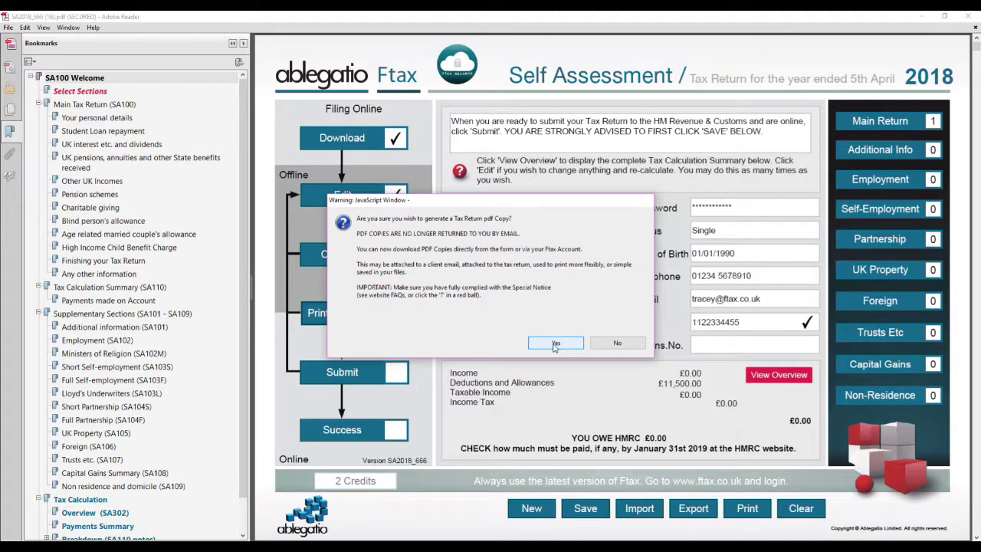
click(555, 343)
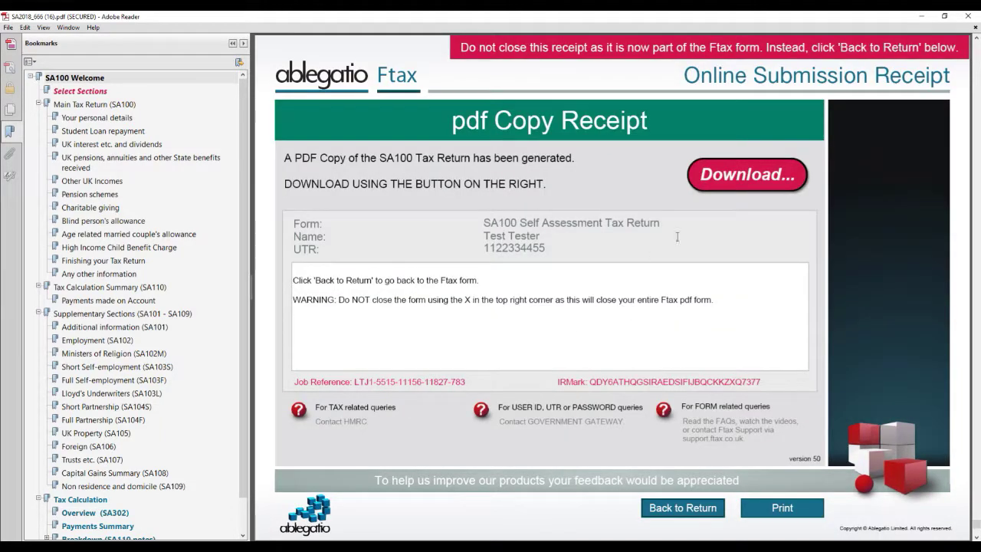
click(734, 173)
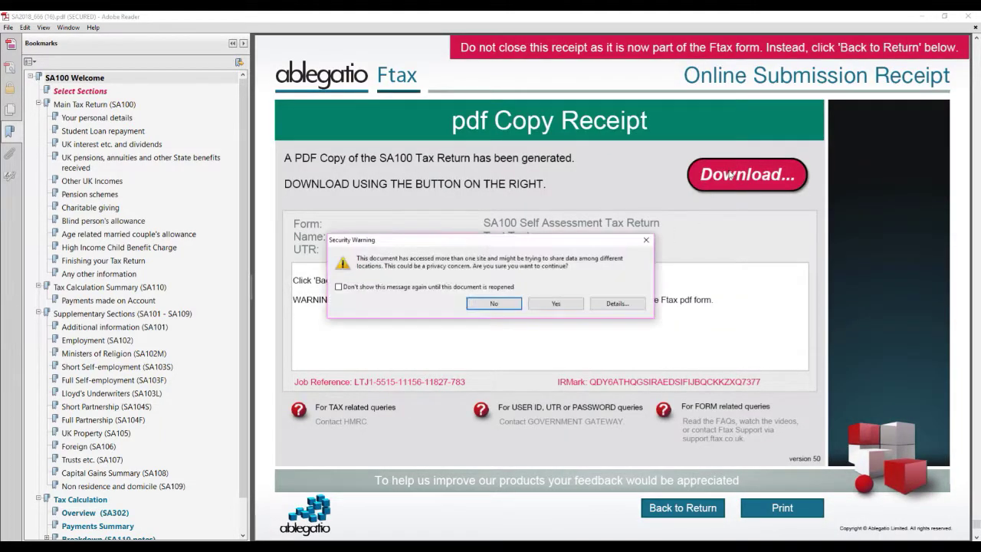
click(556, 303)
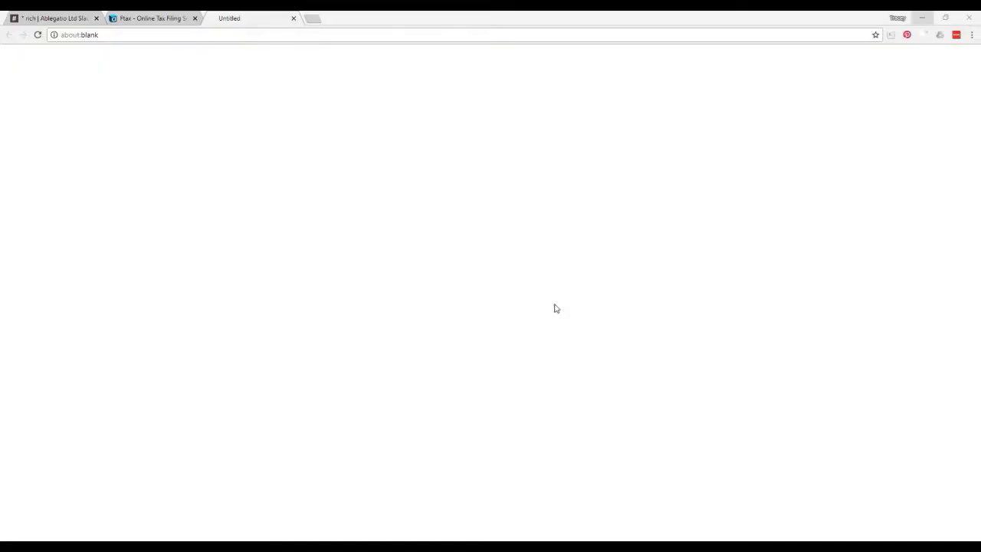